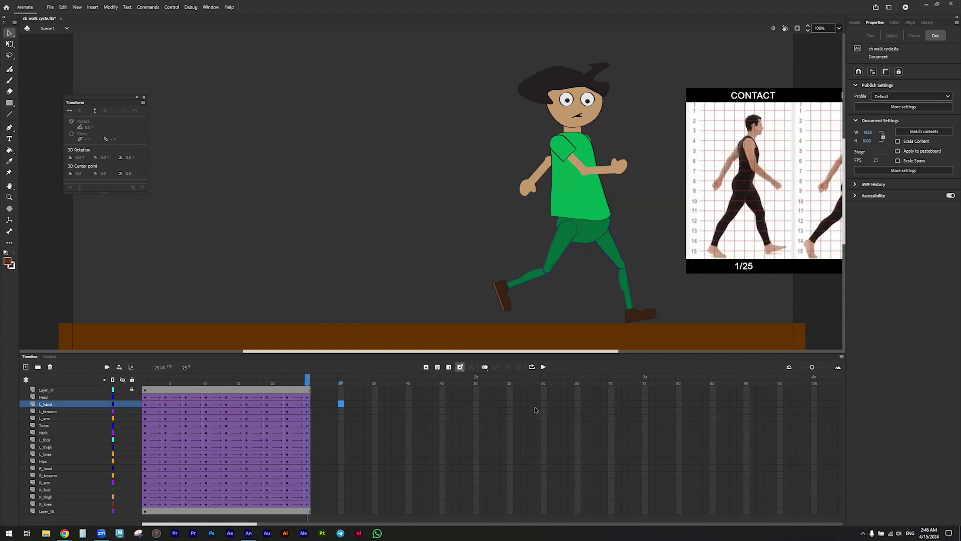
Extend the frames of all layers to frame 50
drag(476, 388, 474, 514)
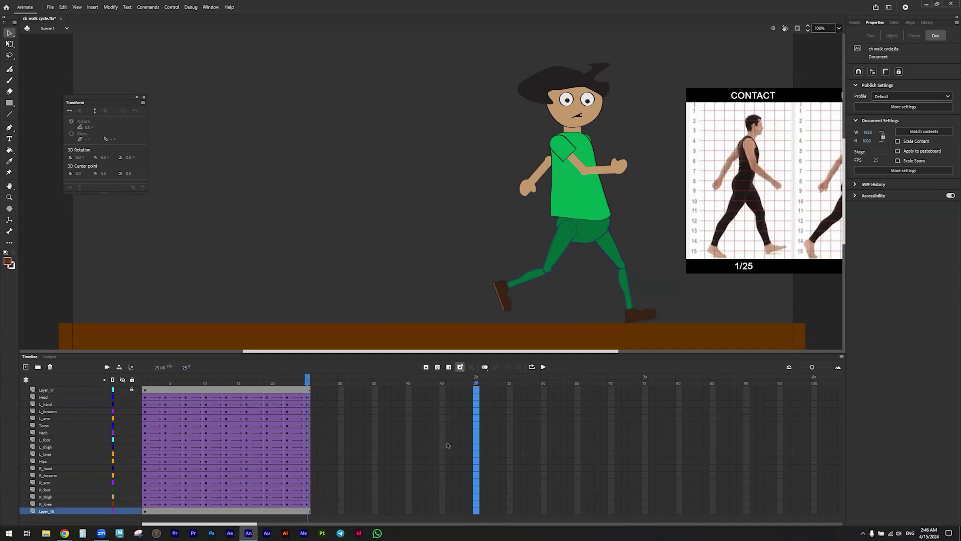
key(F5)
click(233, 446)
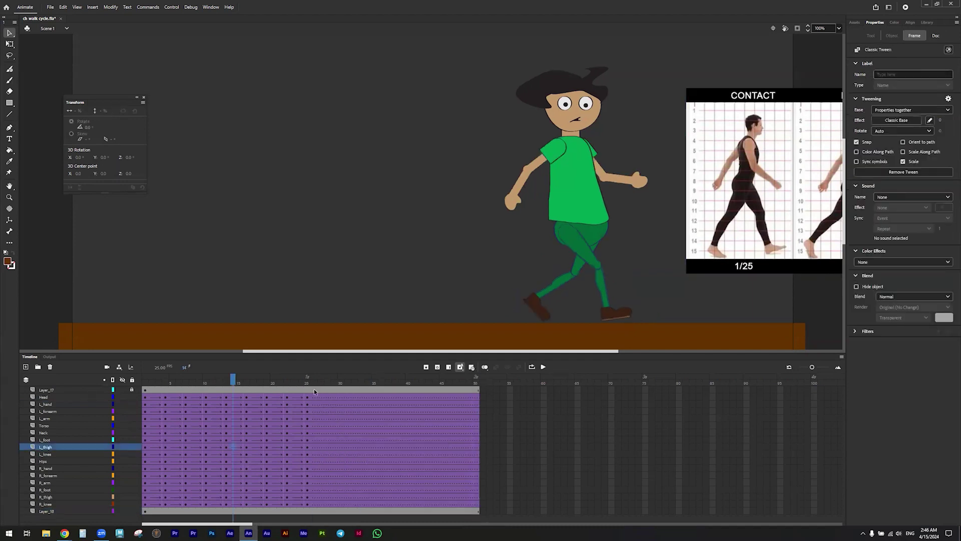
Copy frames 4 to 25 of the layers from Head to R_knee, paste them at frame 28 and scrub through the walk
drag(308, 397, 169, 506)
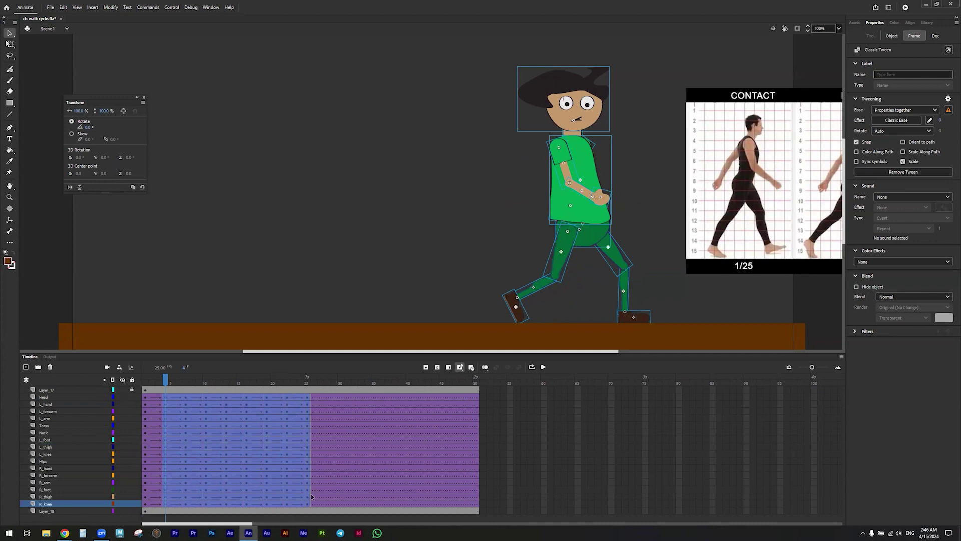
right_click(195, 407)
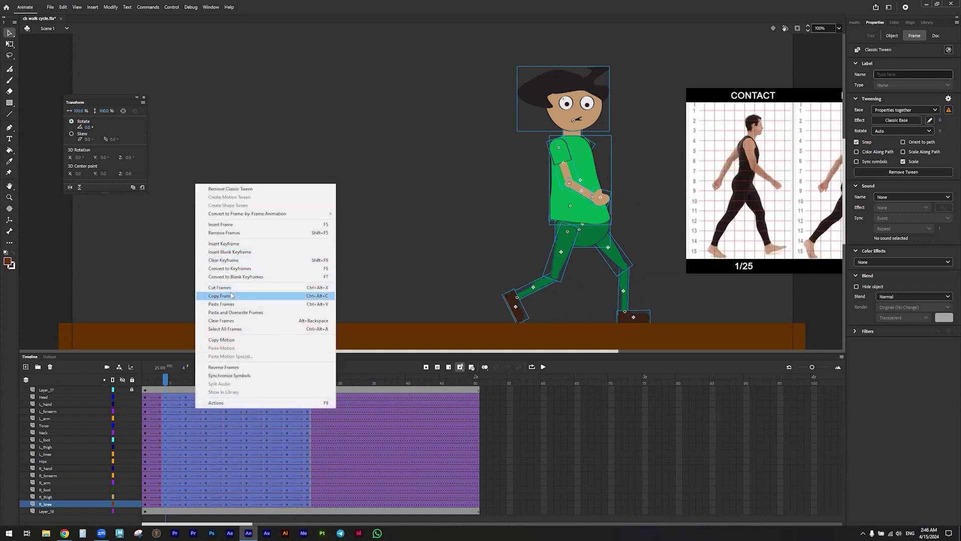
click(231, 296)
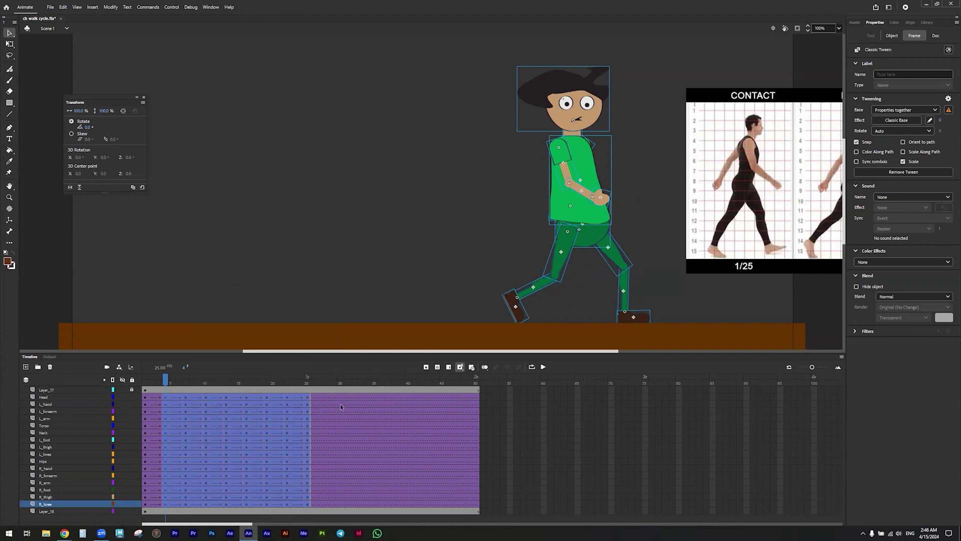
click(316, 384)
click(159, 384)
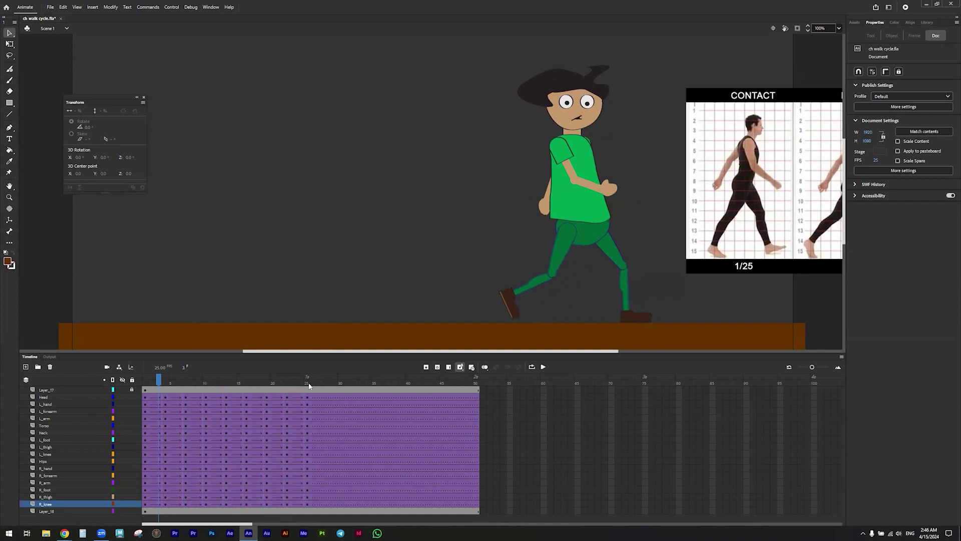
drag(312, 384, 329, 401)
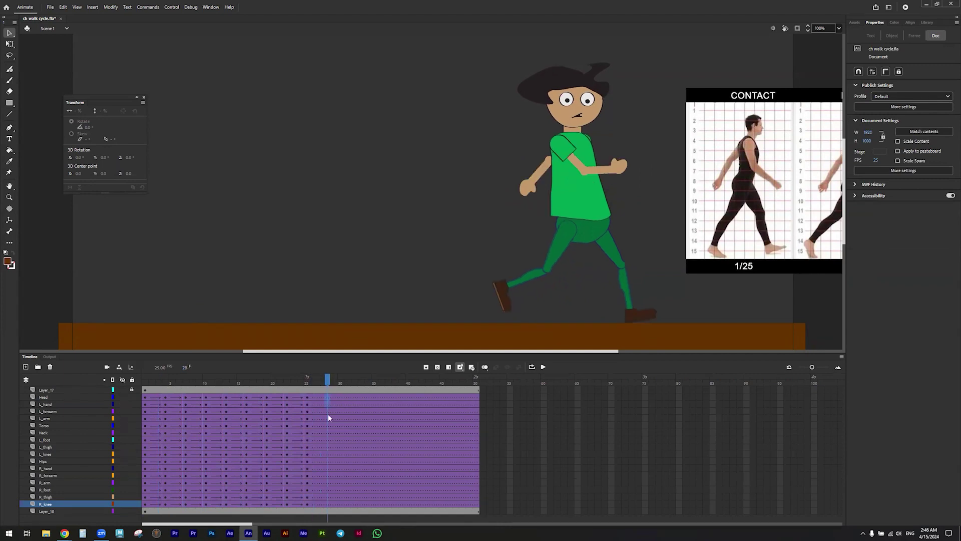
right_click(328, 500)
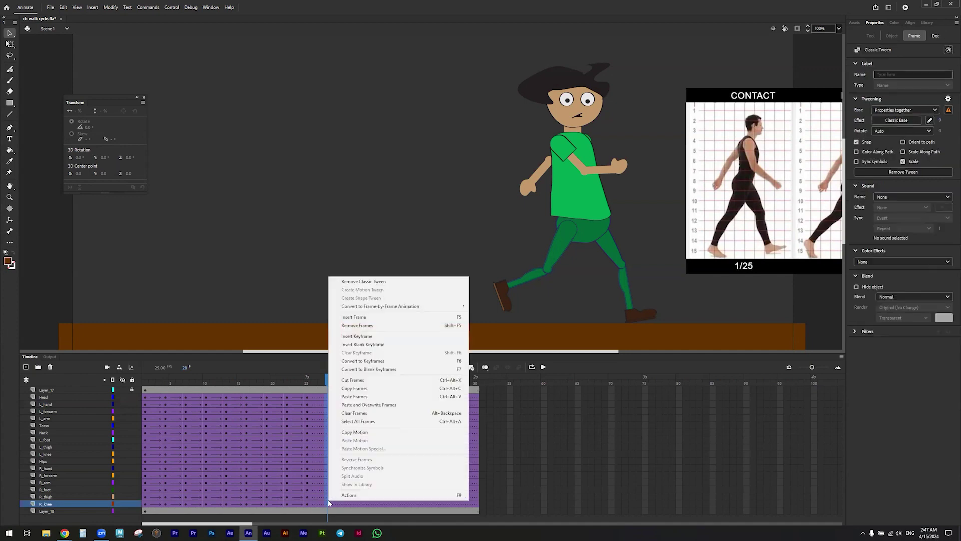
click(373, 396)
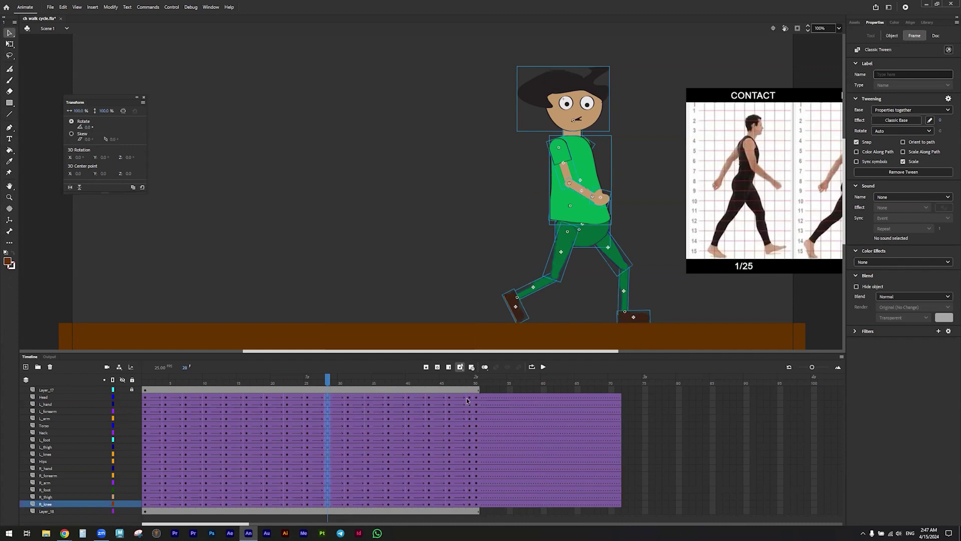
drag(209, 384, 354, 384)
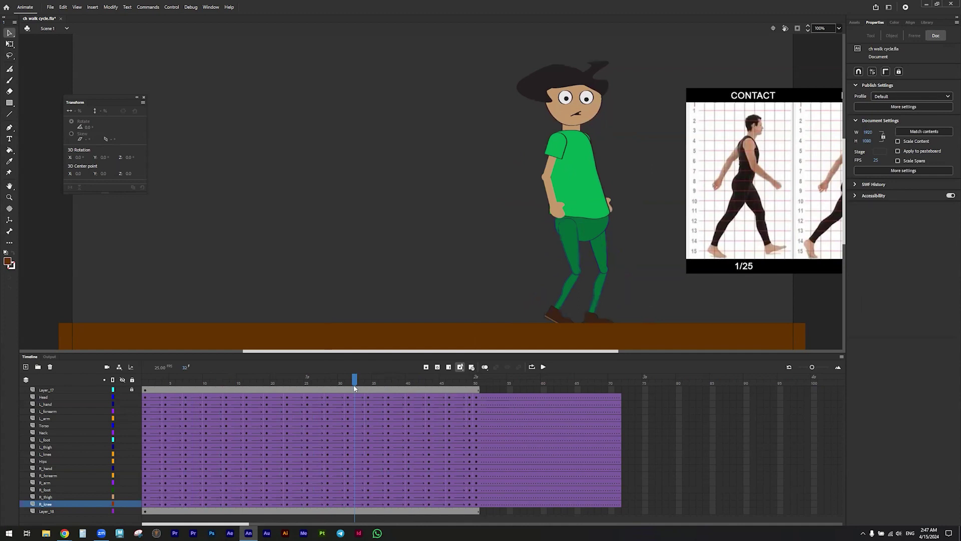
drag(354, 386, 380, 389)
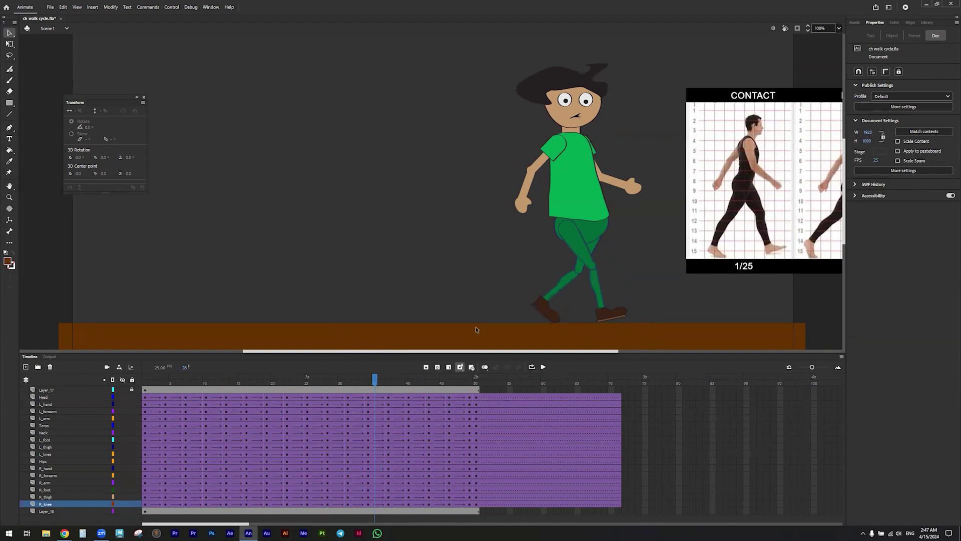
Try shifting the character forward by moving its hips at frame 1 and at frame 7
click(145, 383)
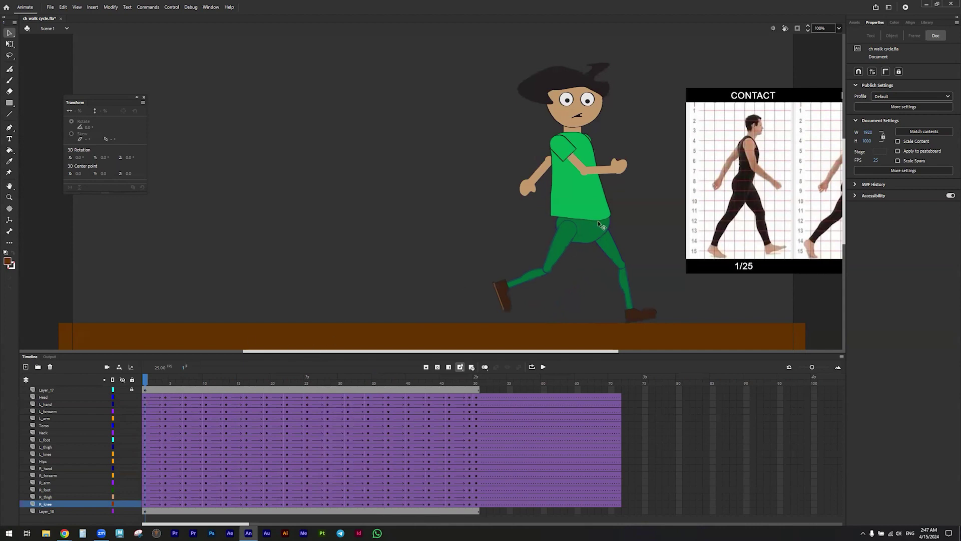
drag(594, 233, 621, 237)
click(165, 384)
click(186, 383)
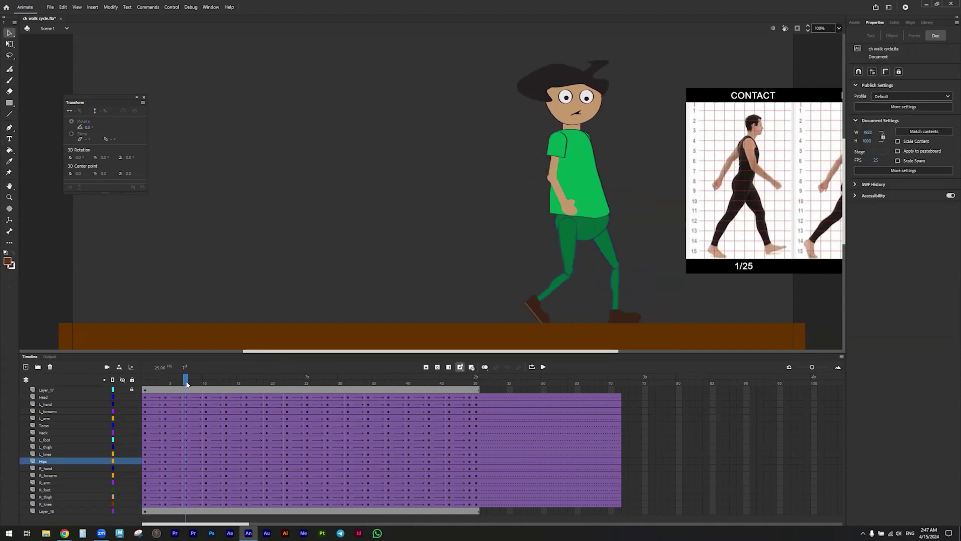
drag(586, 237, 636, 235)
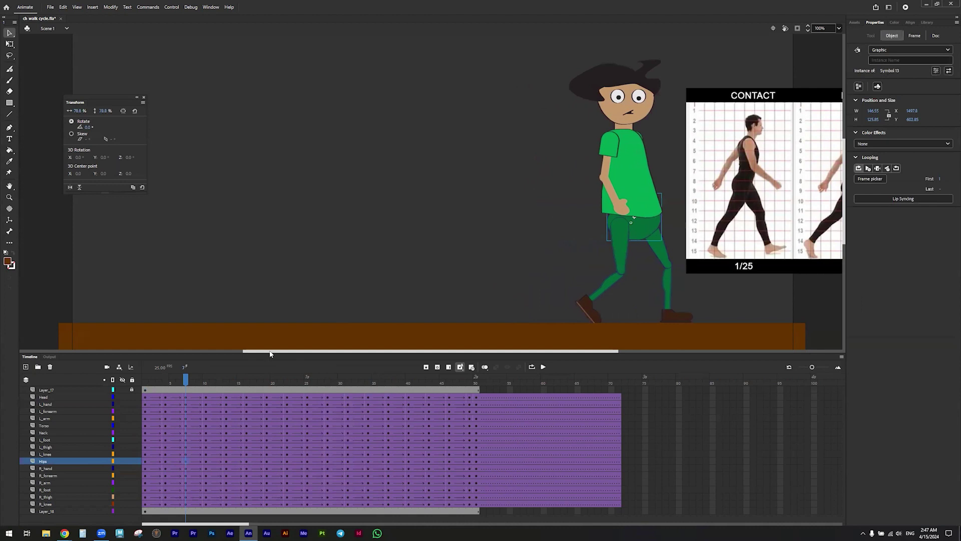
mouse_move(144, 385)
mouse_down()
mouse_move(388, 386)
mouse_move(147, 380)
mouse_up()
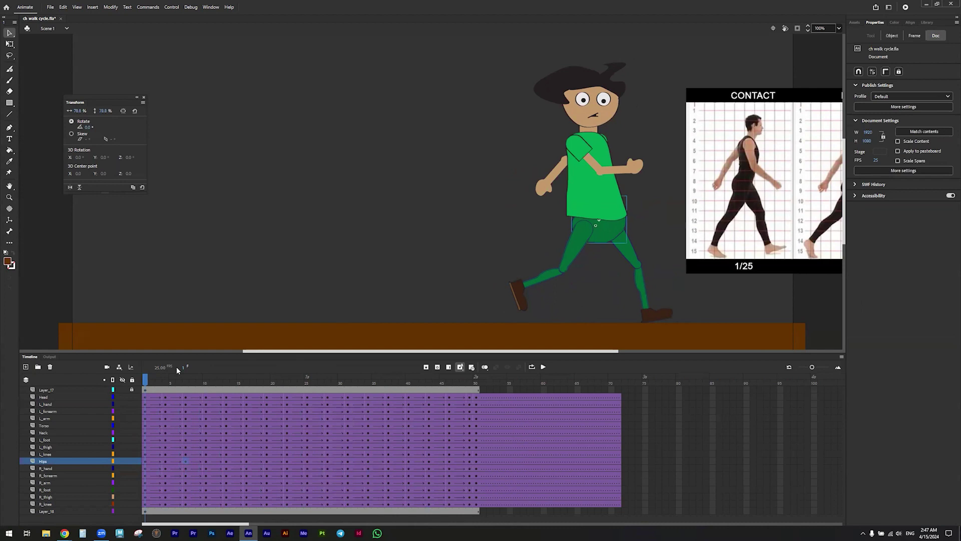
Undo the hip moves, the pasted frames and the frame extension
key(period)
key(period)
key(period)
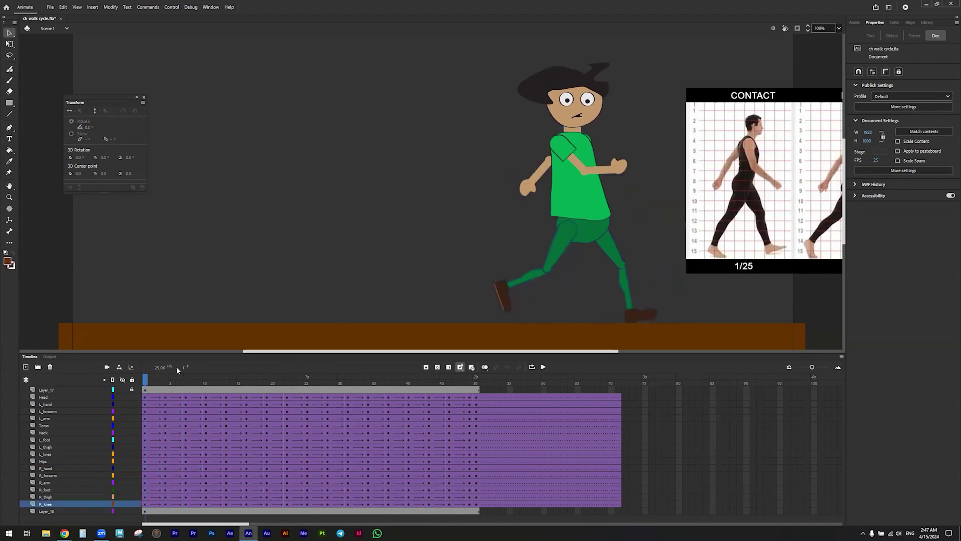
key(comma)
key(comma)
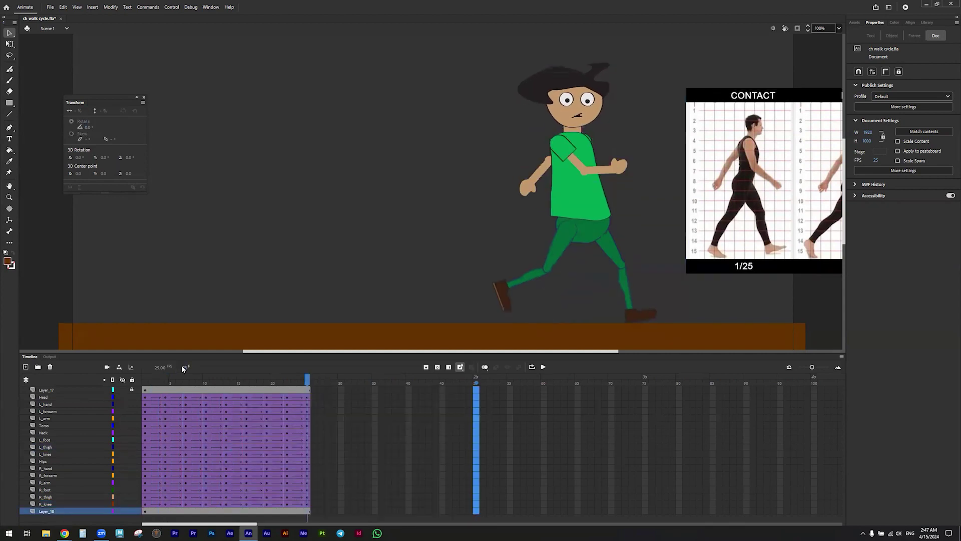
Add a new layer above Layer_17 and draw a brown rectangle about 66 px wide in the empty stage area behind the character
click(341, 396)
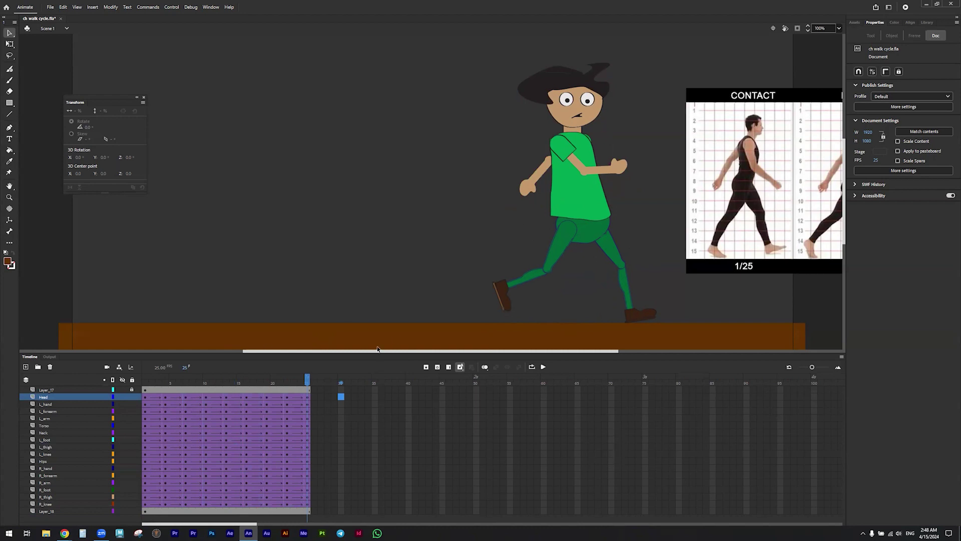
click(341, 440)
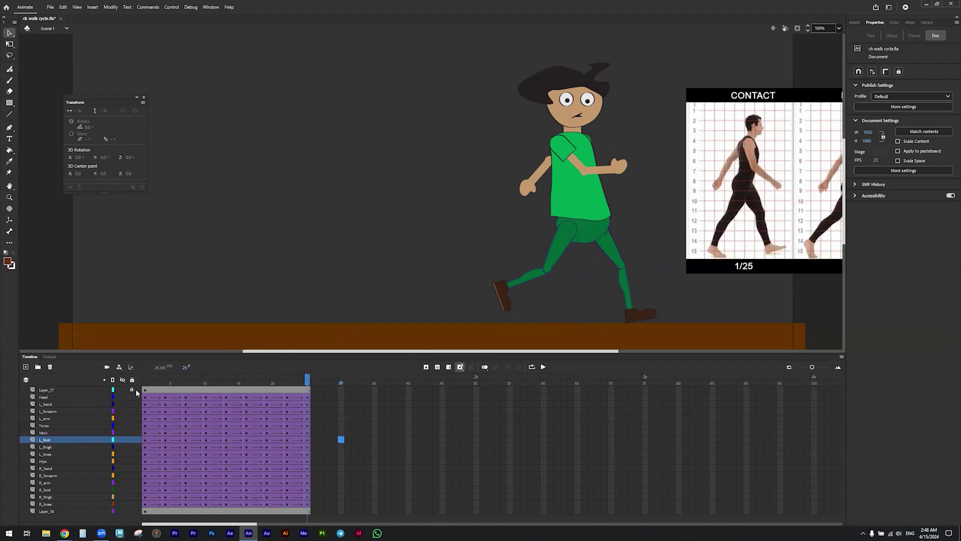
click(46, 390)
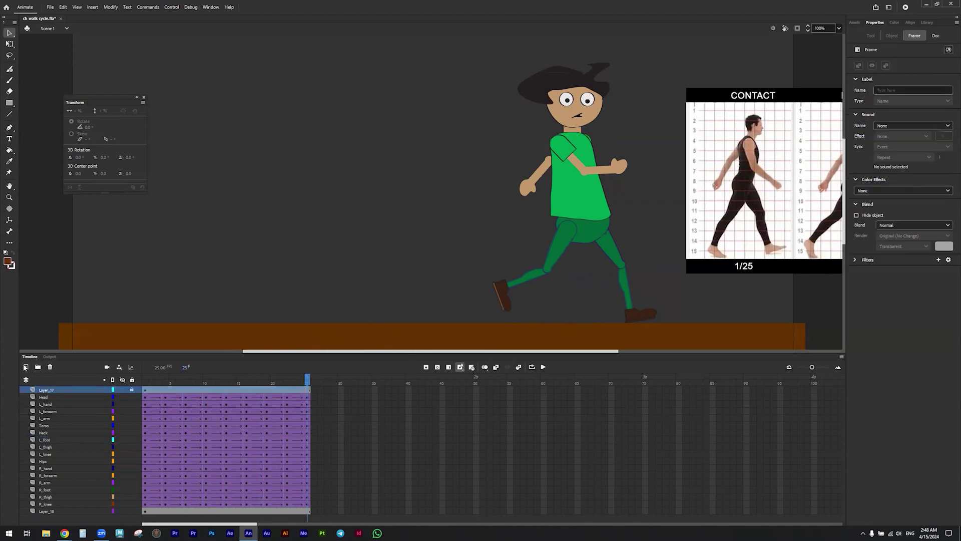
click(26, 367)
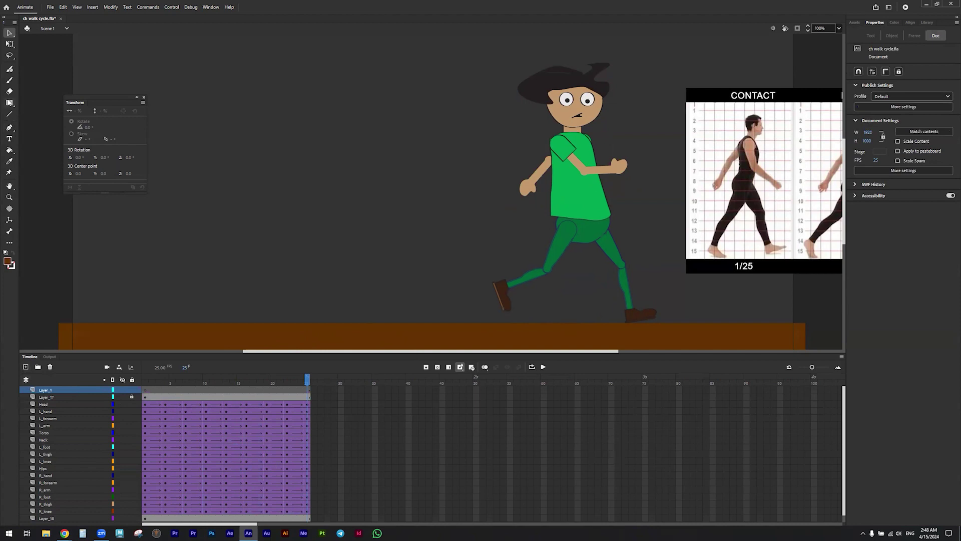
click(9, 103)
drag(198, 213, 222, 231)
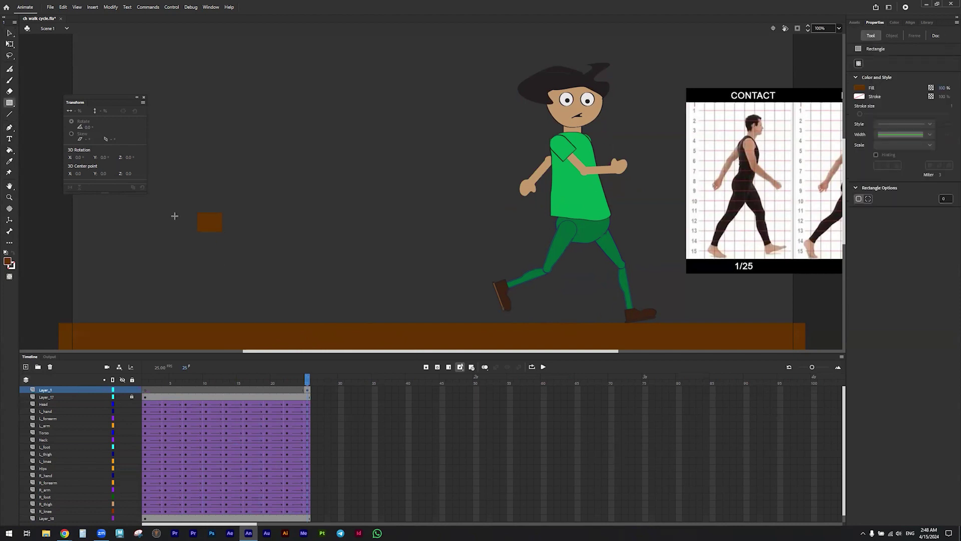
Convert the small brown rectangle to a Graphic symbol, keeping the suggested name
click(9, 33)
click(9, 44)
click(204, 221)
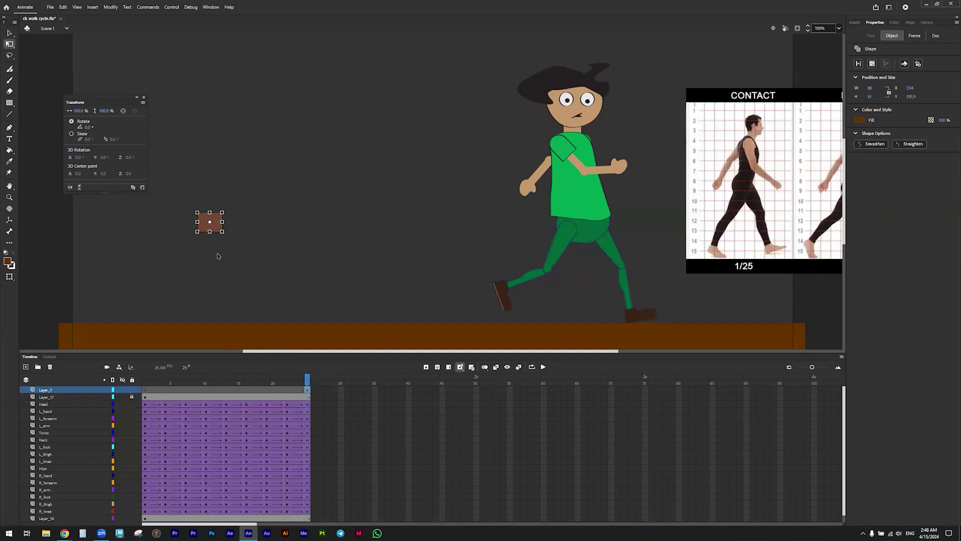
key(F8)
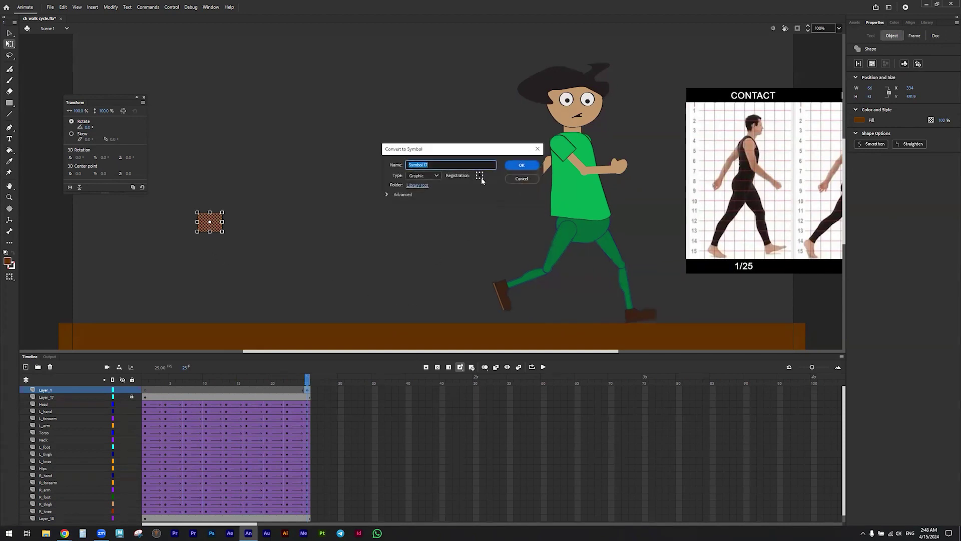
click(515, 164)
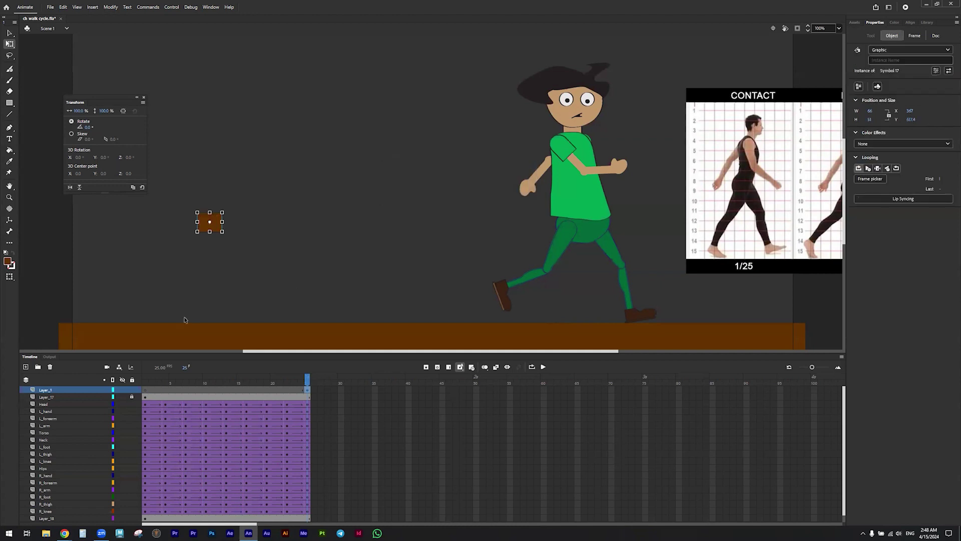
click(176, 248)
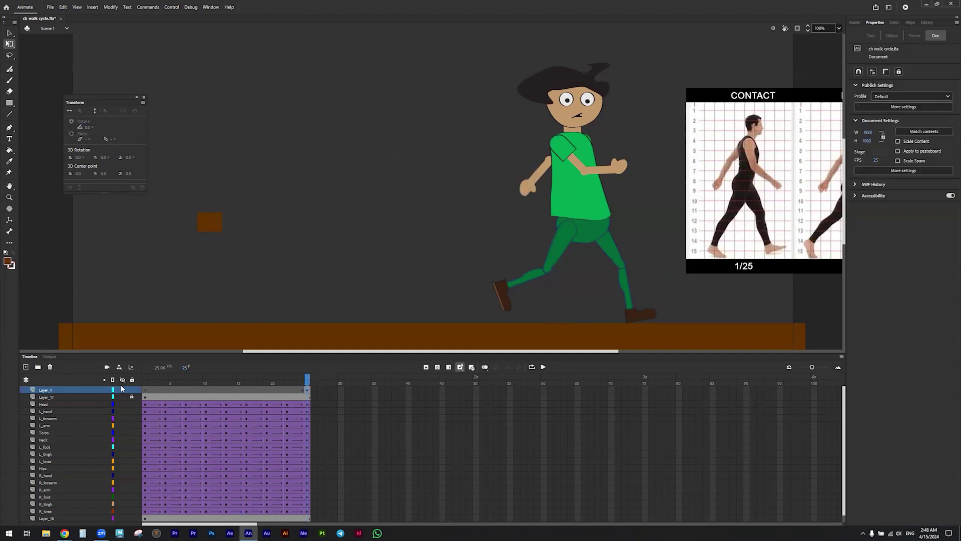
Try cutting the character layers from Head to R_knee and undo the cut
click(48, 411)
click(49, 404)
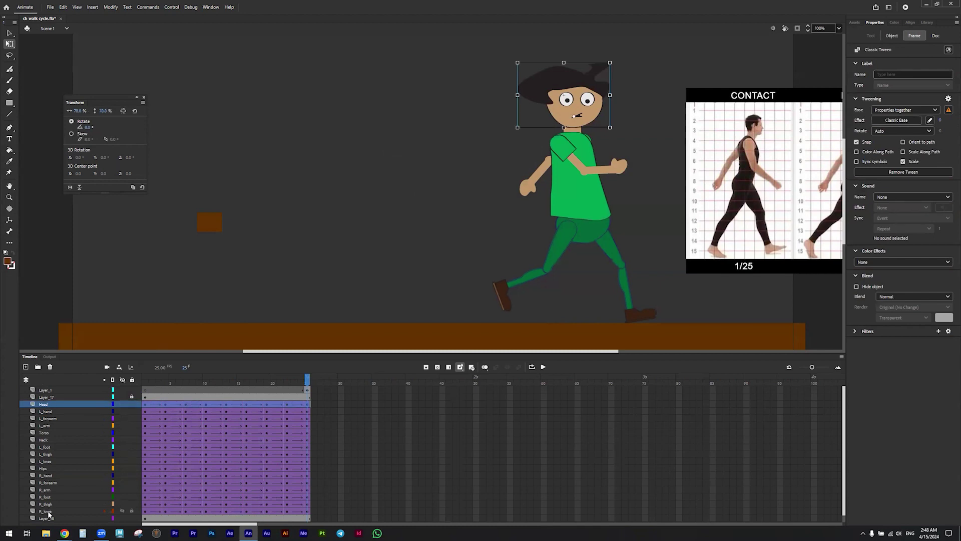
shift+click(49, 512)
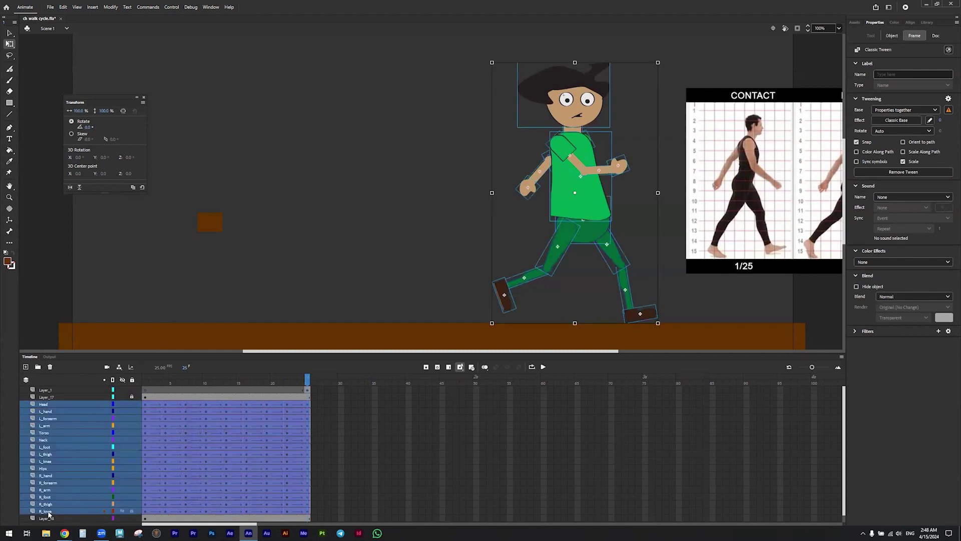
right_click(46, 421)
click(75, 273)
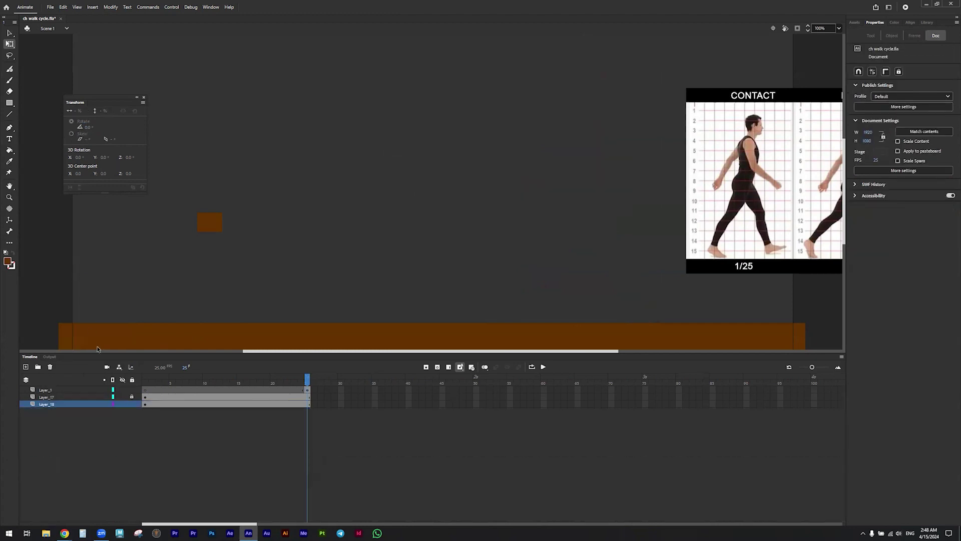
key(ctrl+z)
Move the rectangle's keyframe on Layer_1 from frame 25 to frame 1
drag(173, 380, 145, 382)
click(307, 390)
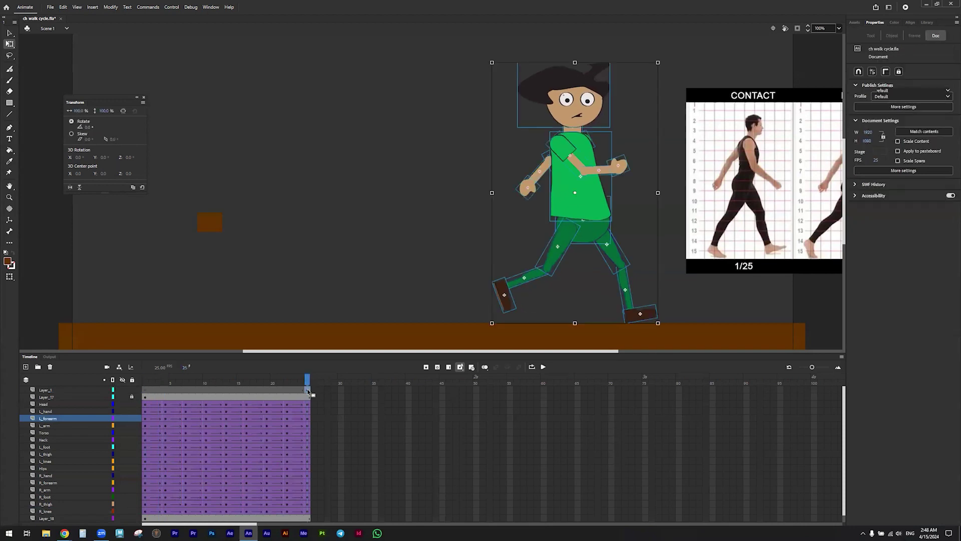
drag(243, 390, 145, 390)
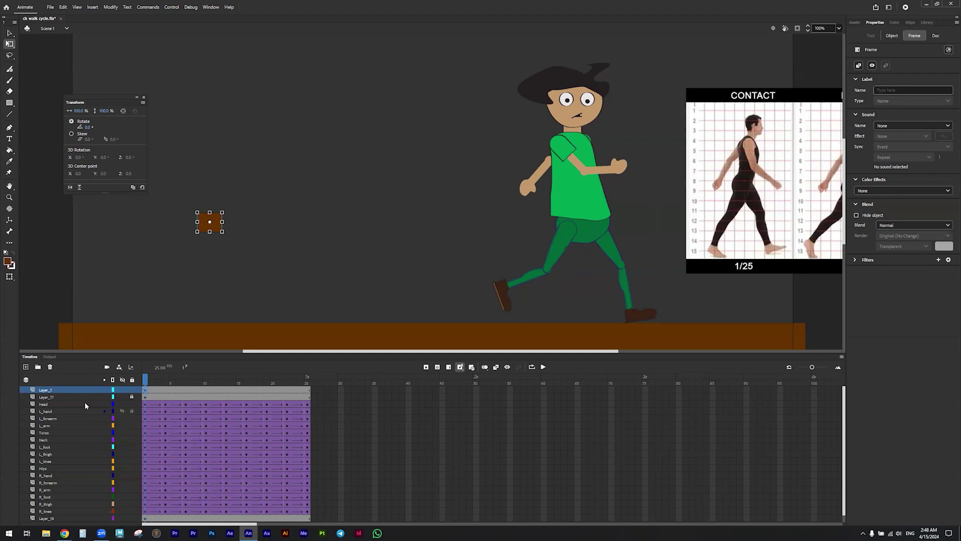
Cut all character layers from Head to R_knee out of the main timeline
click(49, 405)
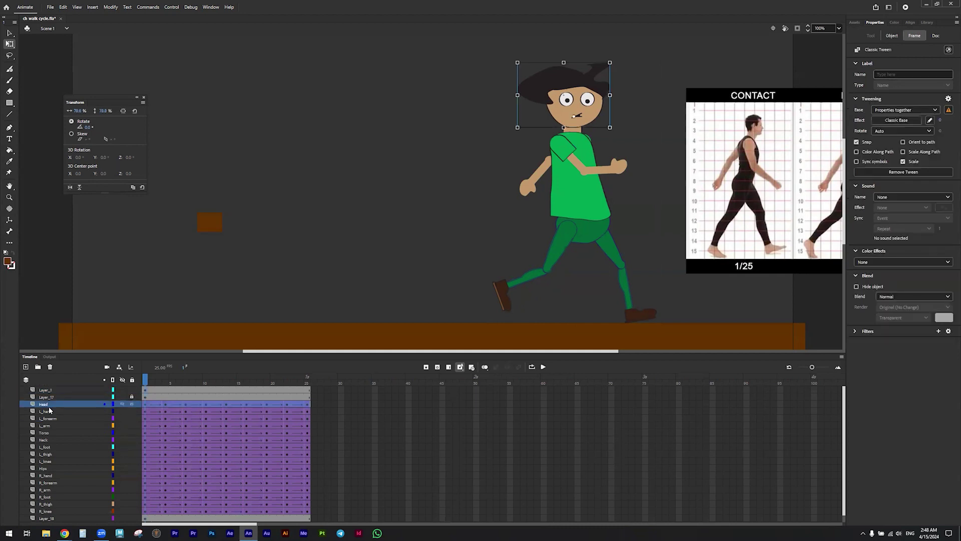
shift+click(46, 511)
right_click(50, 434)
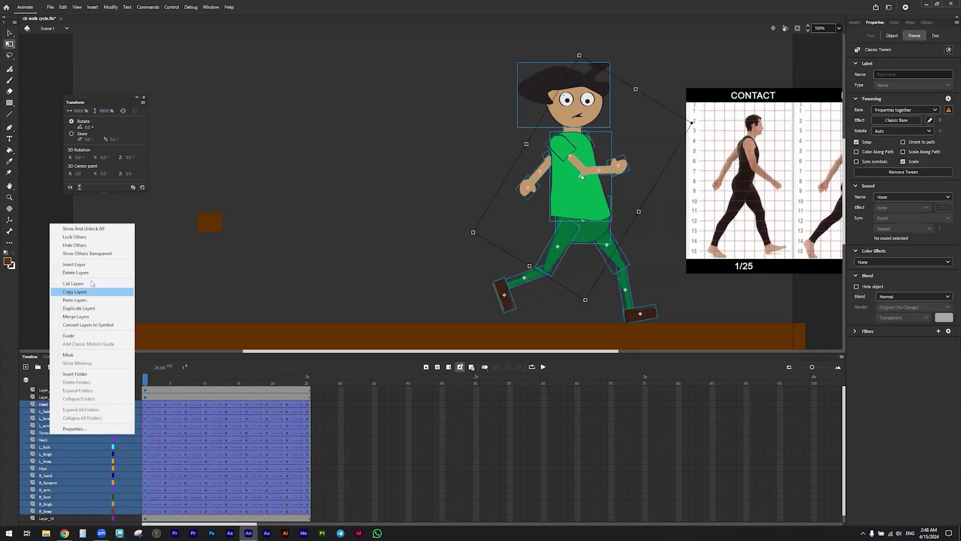
click(92, 284)
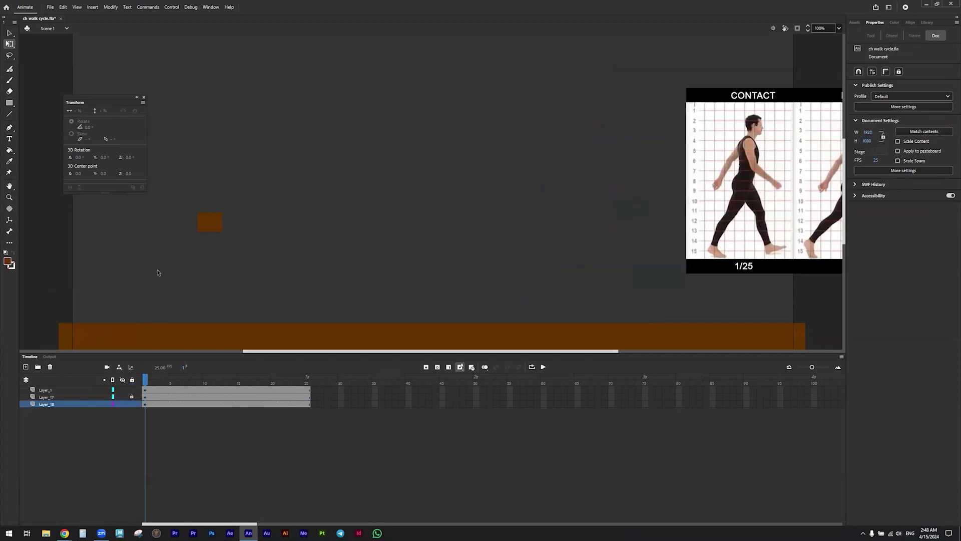
Open the small brown rectangle's symbol for editing and paste the cut character layers above its Layer_1
click(206, 225)
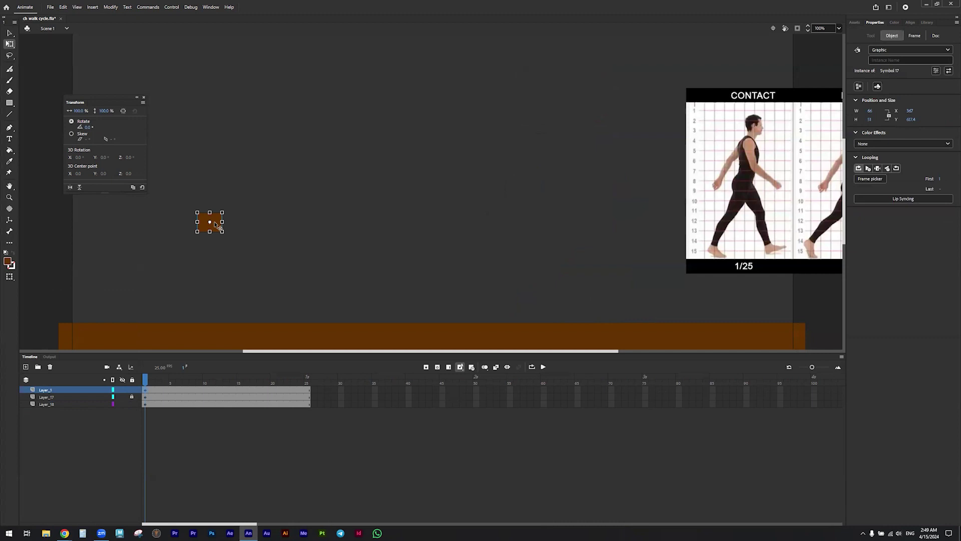
double_click(217, 224)
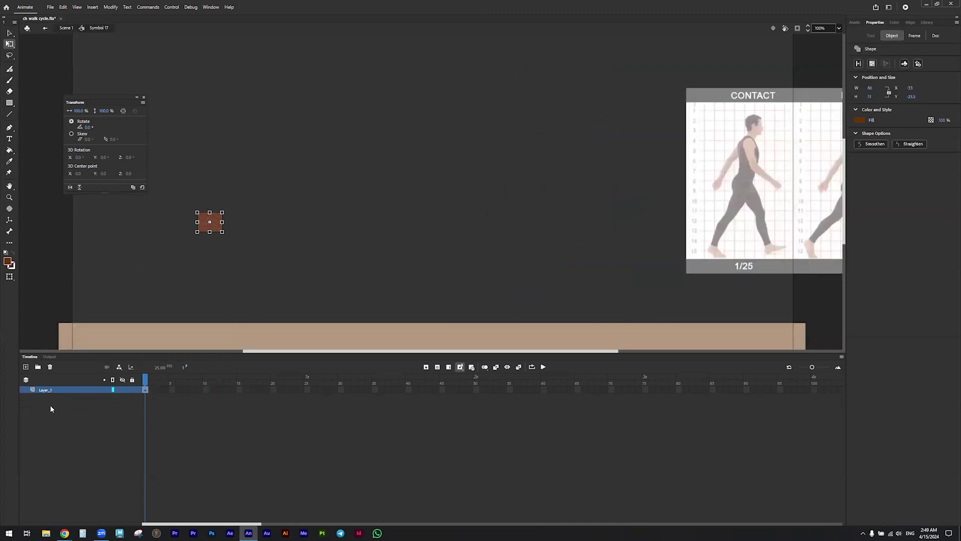
right_click(42, 392)
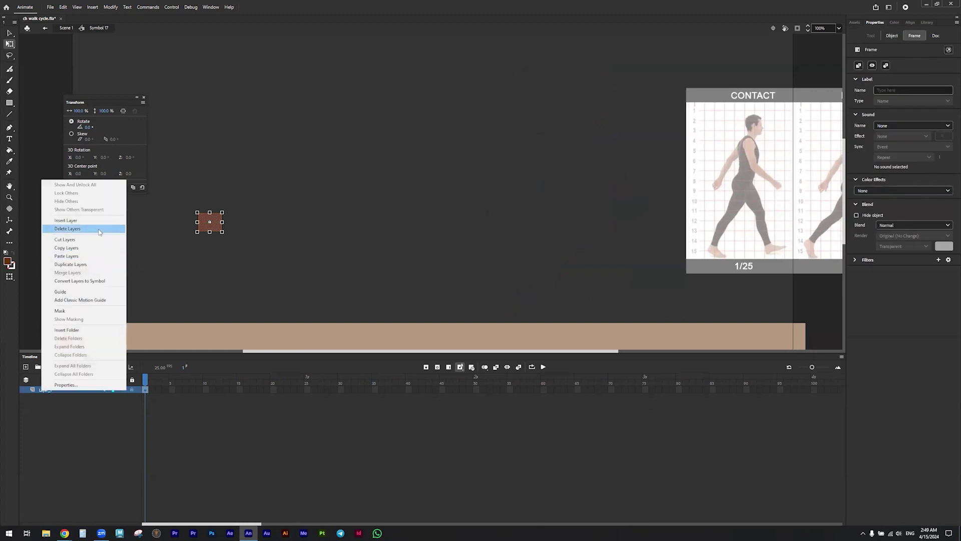
click(83, 256)
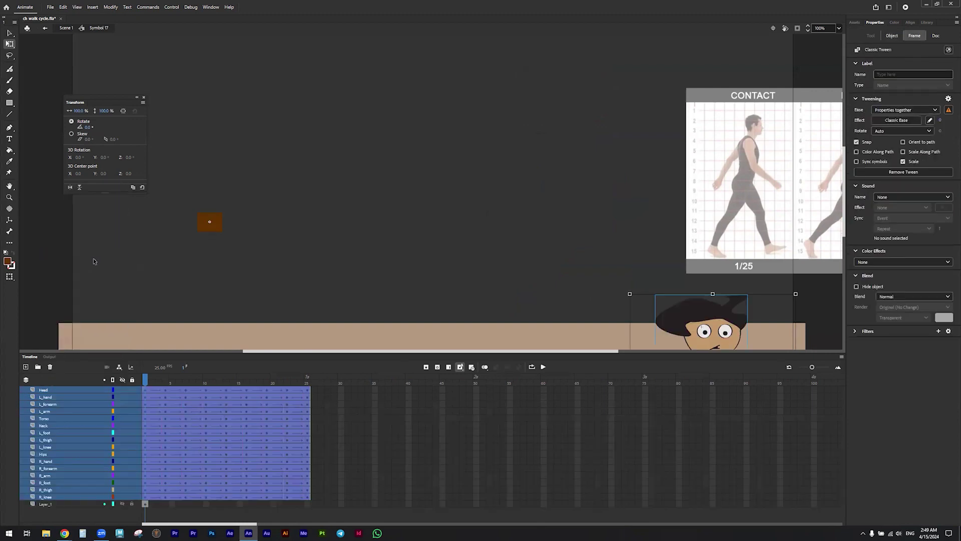
Delete the layer holding the brown rectangle inside the symbol and return to Scene 1
click(209, 231)
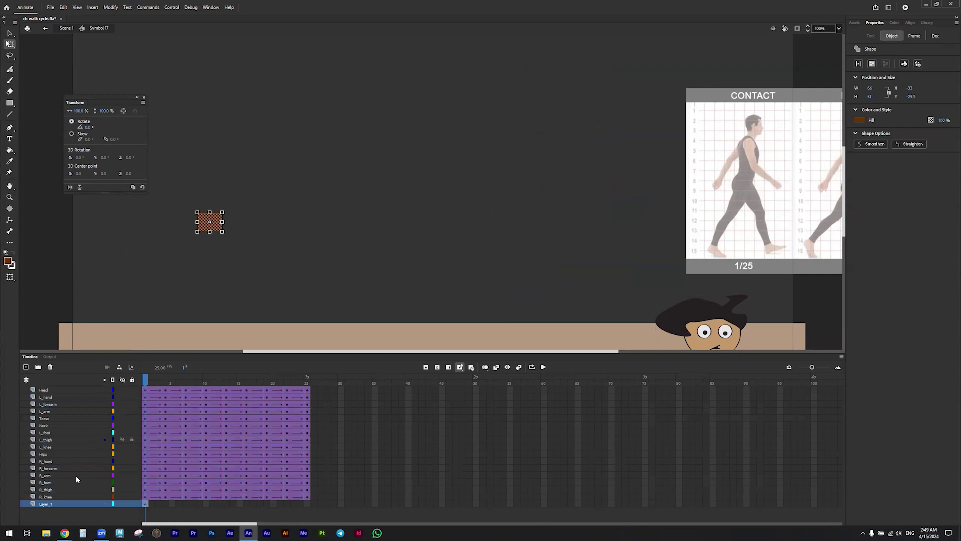
click(49, 367)
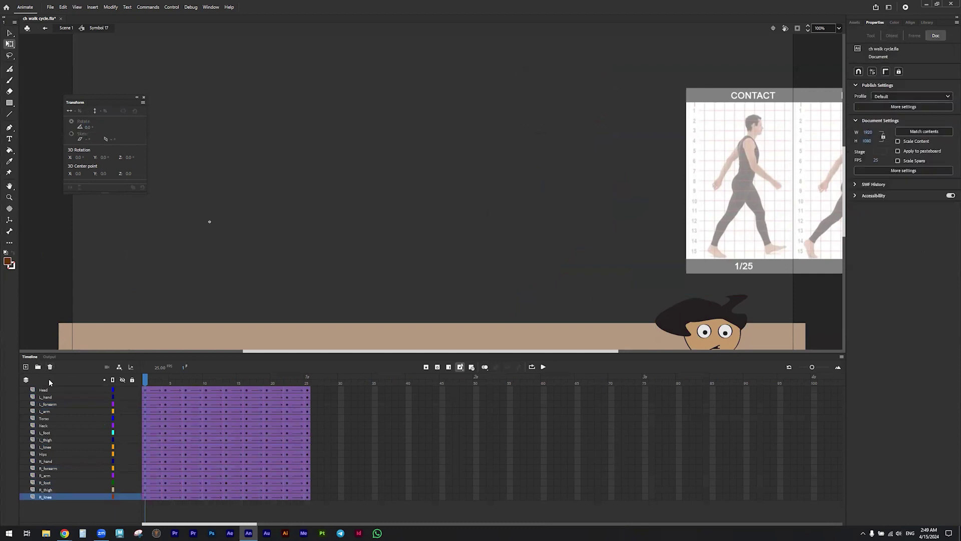
click(65, 28)
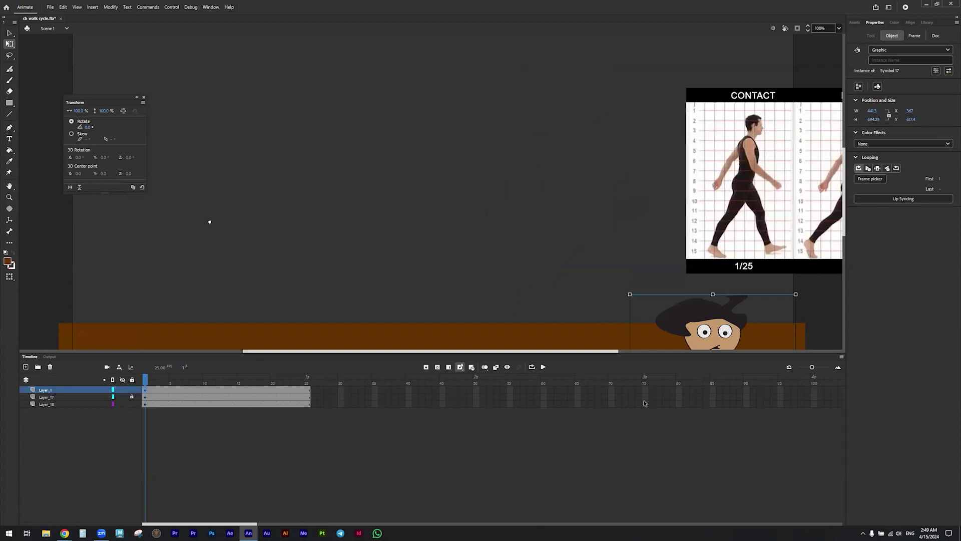
Extend Layer_1, Layer_17 and Layer_18 to frame 100 with inserted frames
click(814, 391)
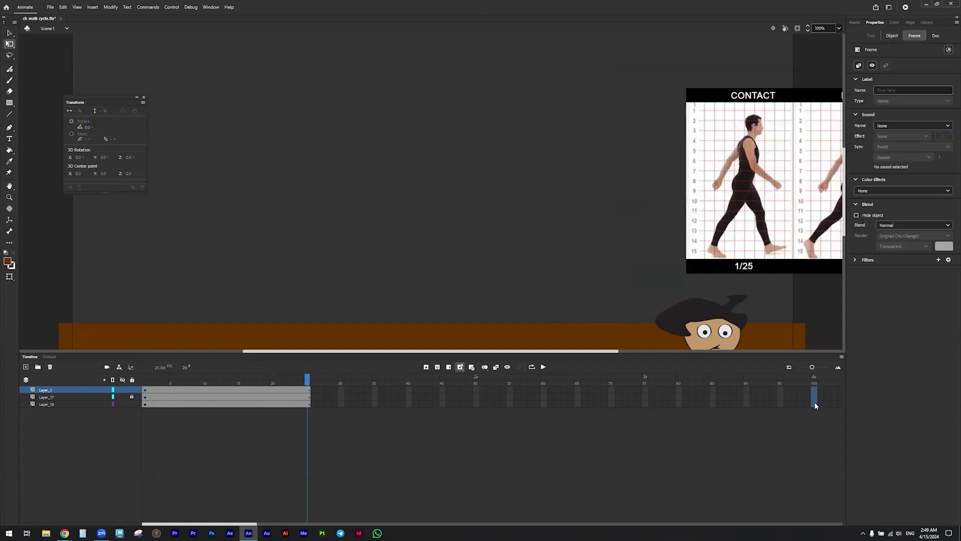
drag(814, 390, 815, 403)
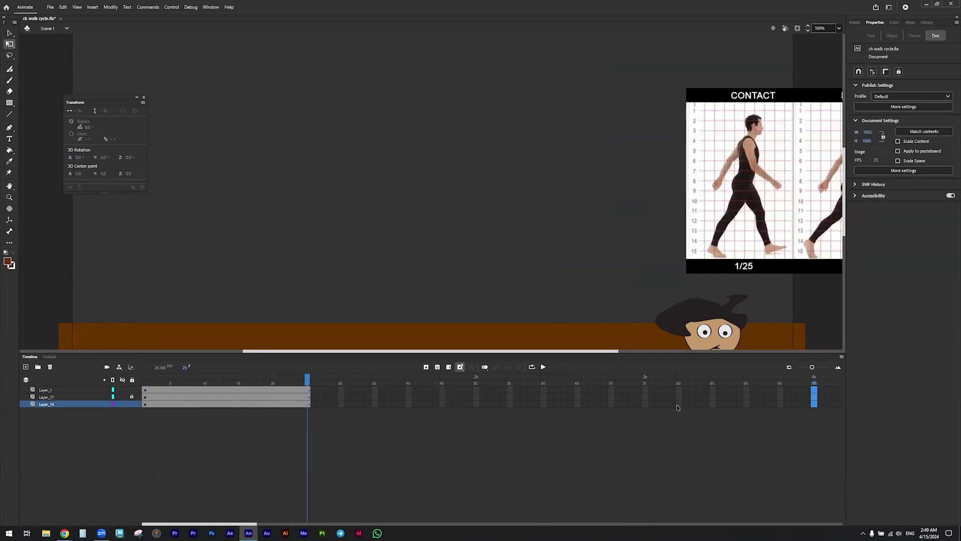
key(F5)
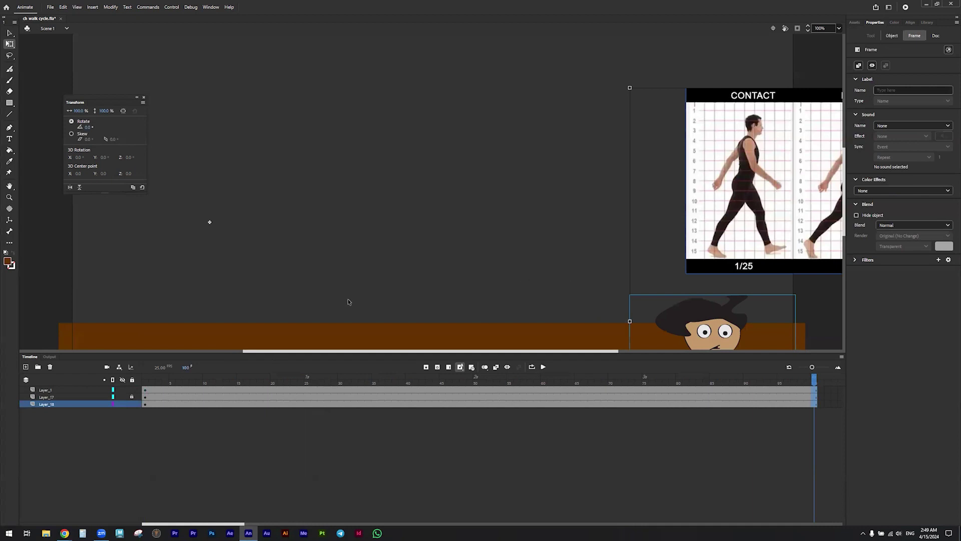
click(46, 398)
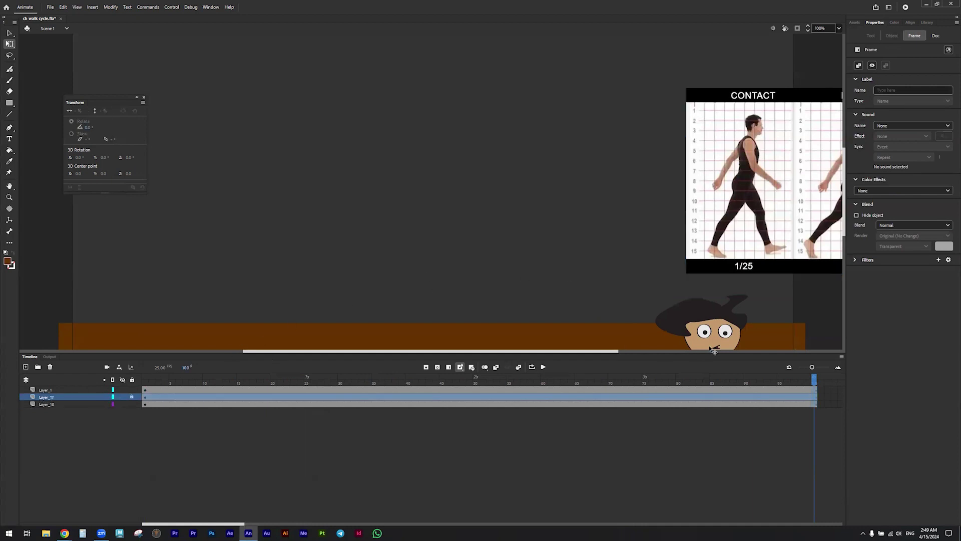
drag(703, 325, 302, 91)
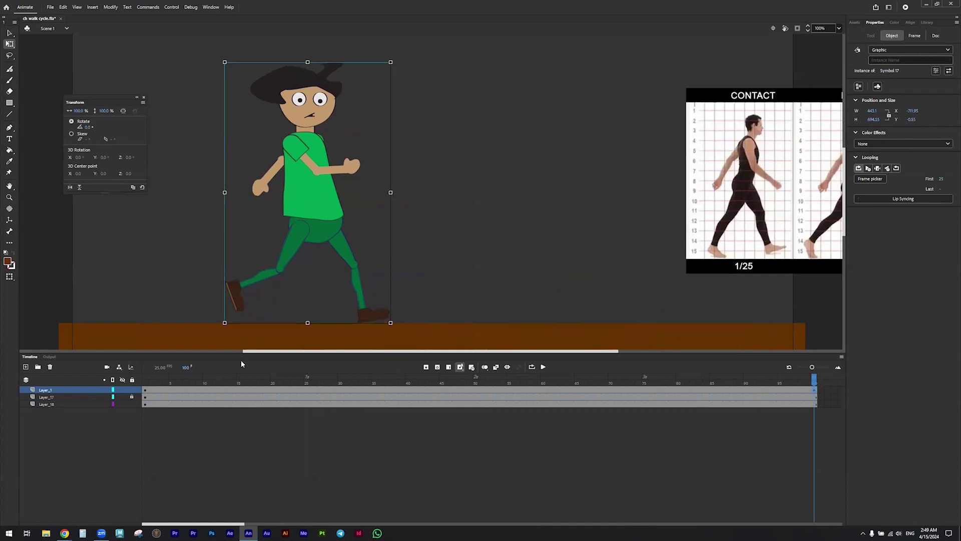
drag(180, 385, 128, 384)
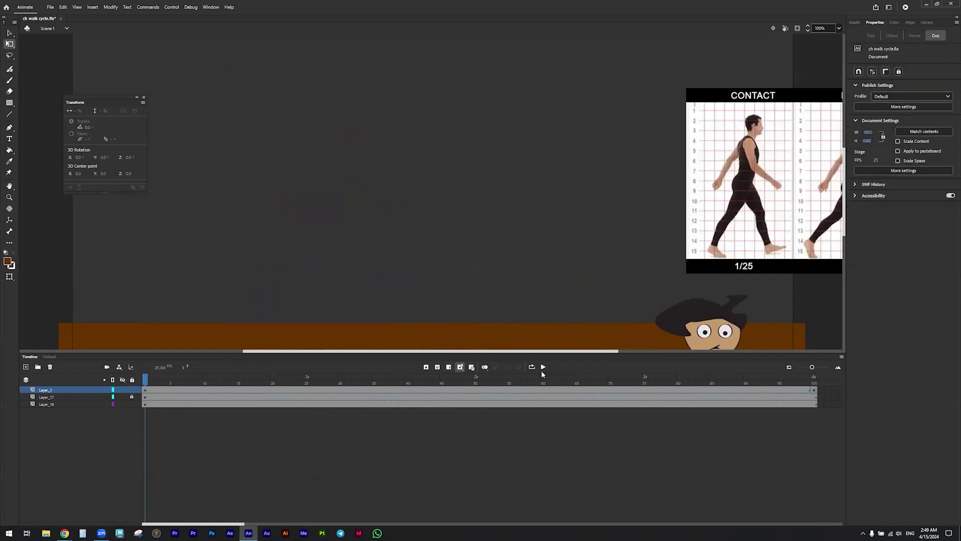
key(ctrl+z)
key(ctrl+z)
key(ctrl+z)
key(ctrl+z)
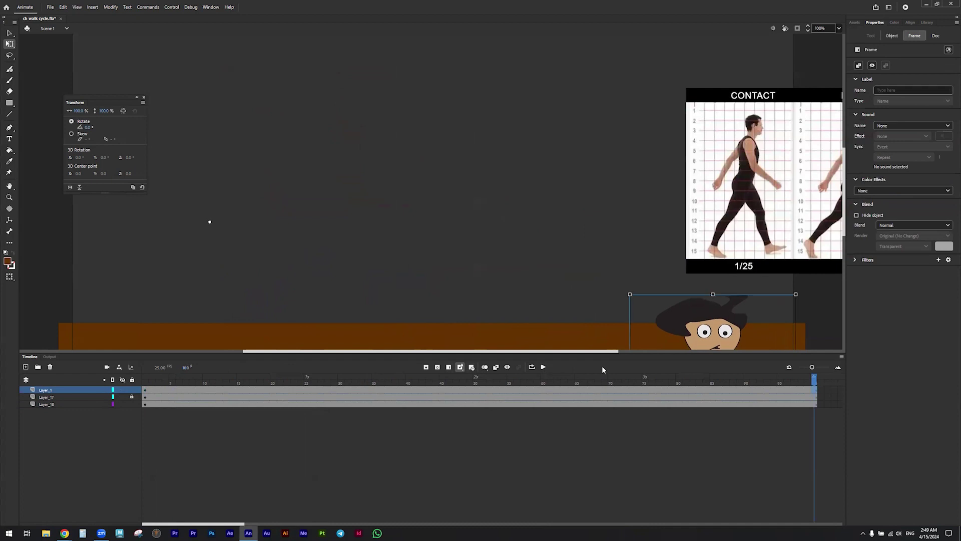
On frame 1, stand the character symbol on the brown ground near the stage's left side, and move Layer_1 below the other layers
click(146, 382)
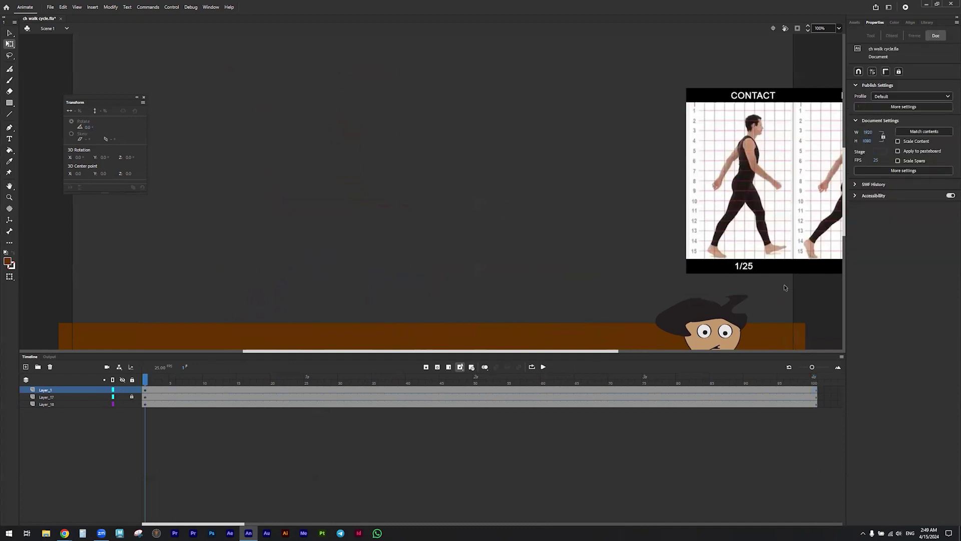
drag(718, 329, 268, 97)
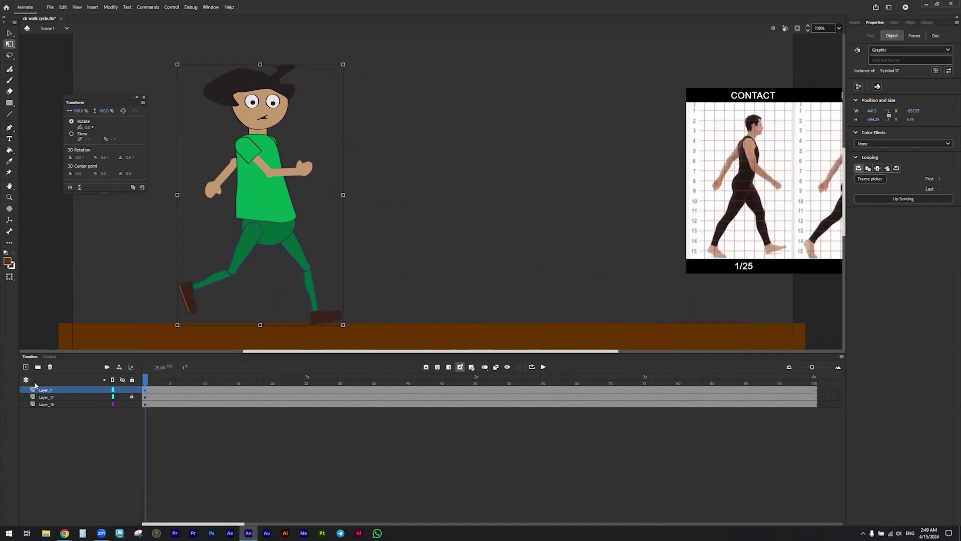
drag(45, 393, 43, 407)
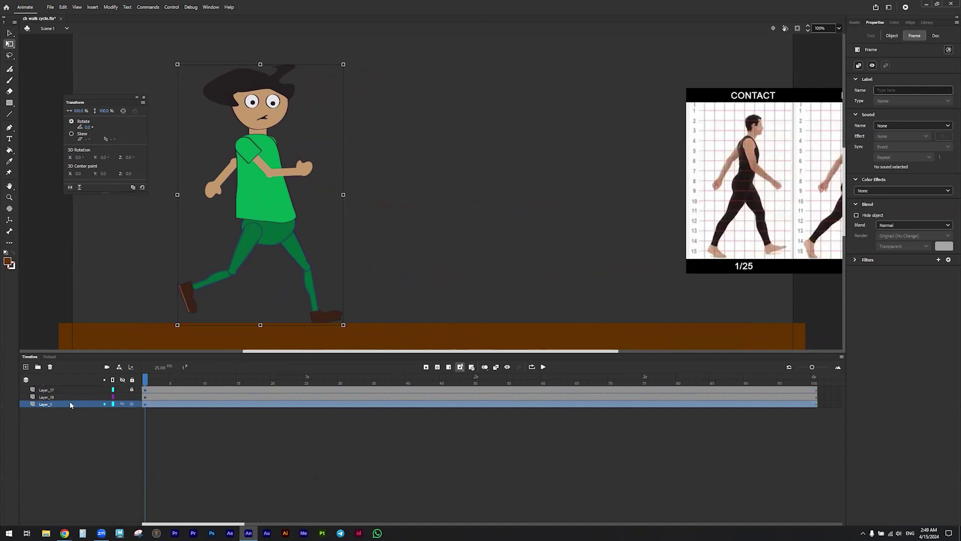
Hide Layer_18, which holds the walk reference picture
click(121, 397)
click(120, 397)
click(122, 397)
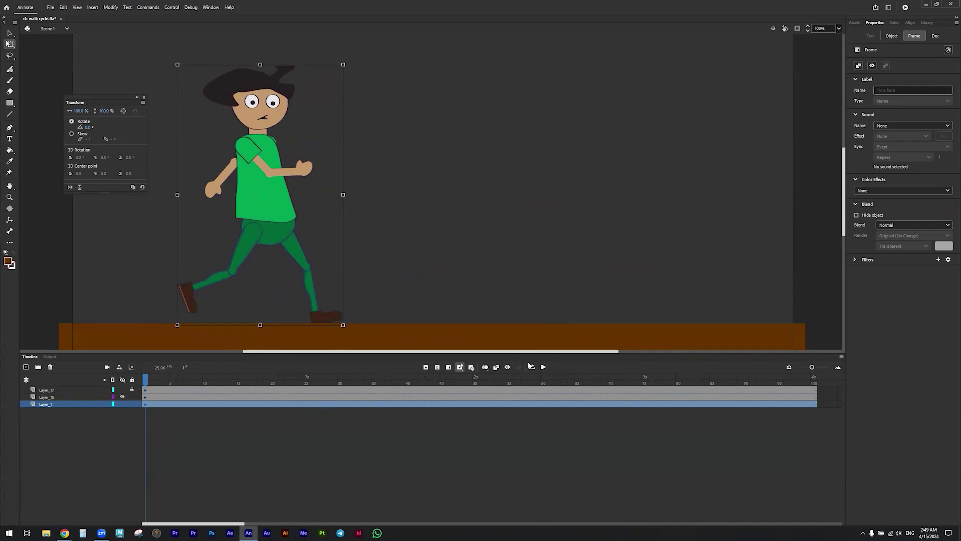
Play the walk and scrub from frame 1 to frame 16 to check the character's poses
click(543, 367)
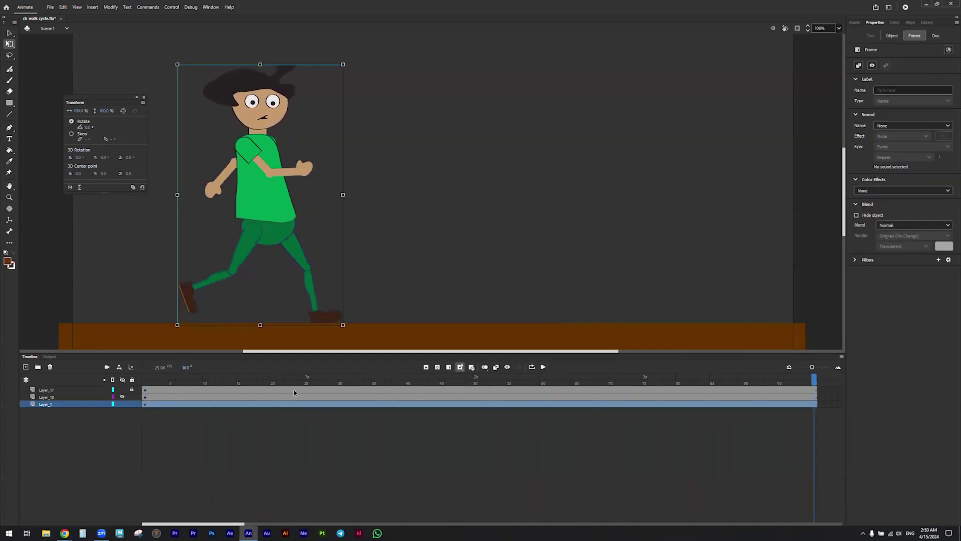
click(245, 387)
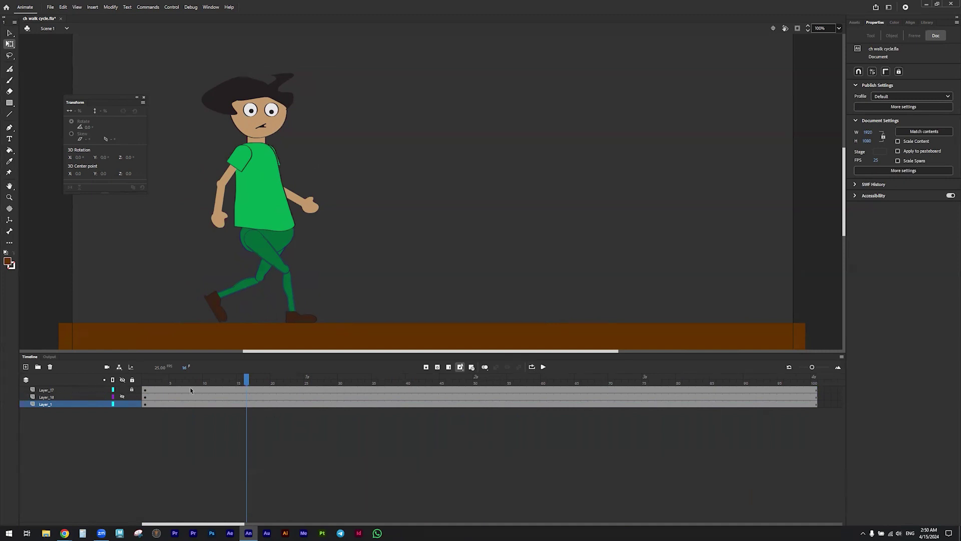
drag(145, 381, 250, 384)
On frame 16, adjust the character symbol's height until its front foot rests on the ground, at Y 3.45
click(274, 231)
drag(271, 229, 271, 225)
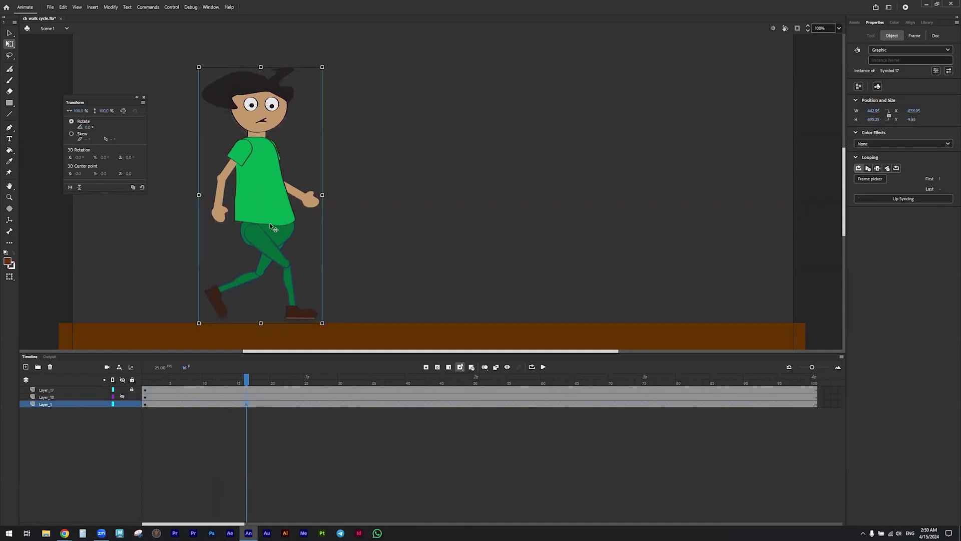
key(Down)
key(Down)
key(Down)
key(Down)
key(Down)
key(Down)
key(Down)
key(Down)
key(Down)
key(Down)
key(Down)
key(Down)
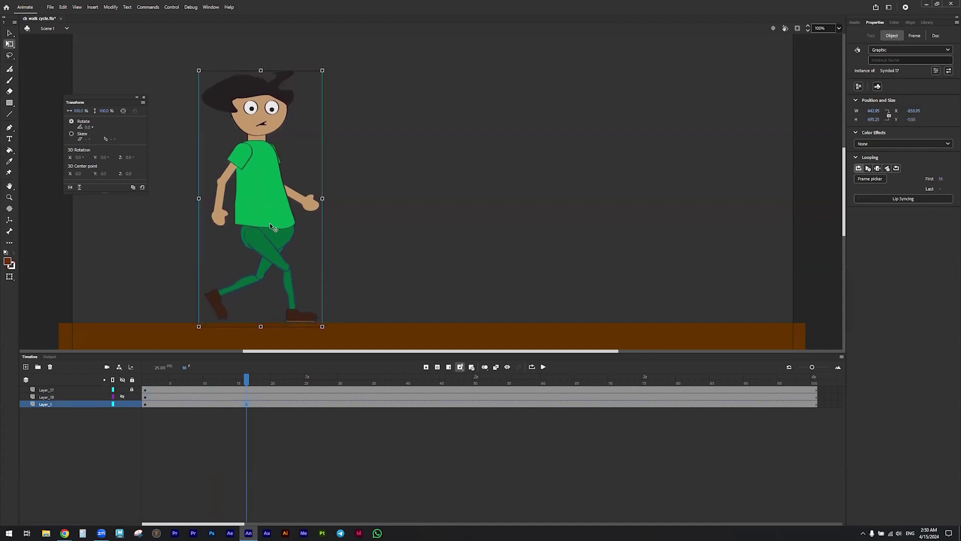
key(Down)
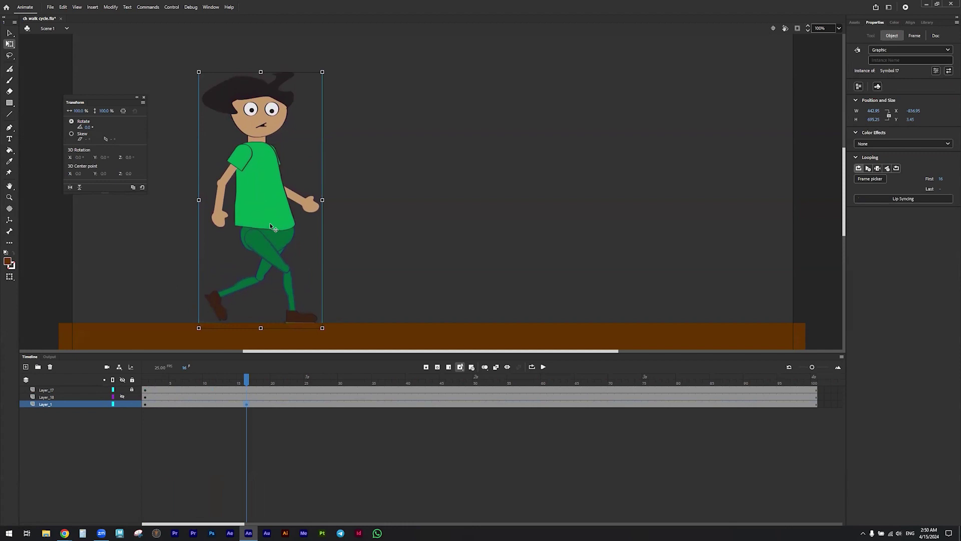
Move Layer_1's keyframe from frame 16 to frame 1 and create a classic tween on the layer
click(247, 402)
click(145, 404)
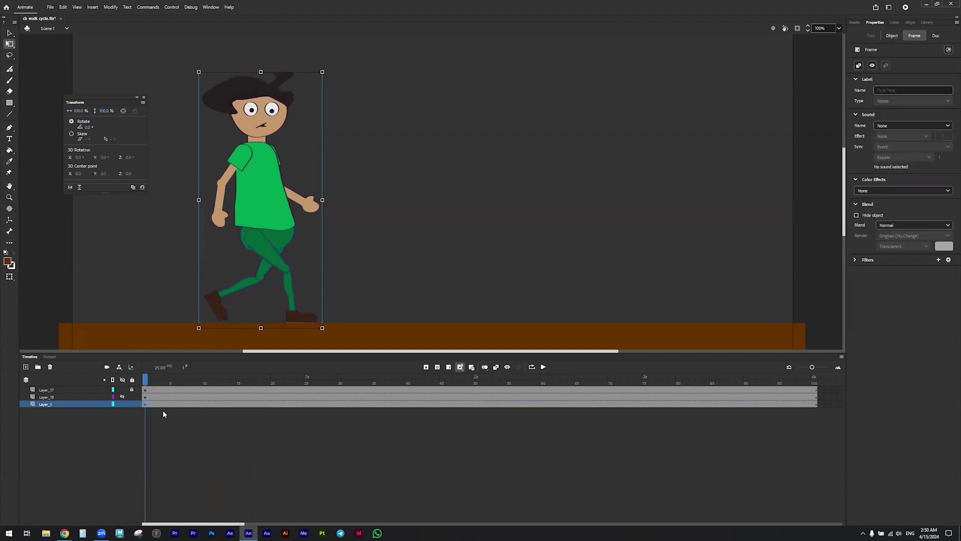
click(160, 404)
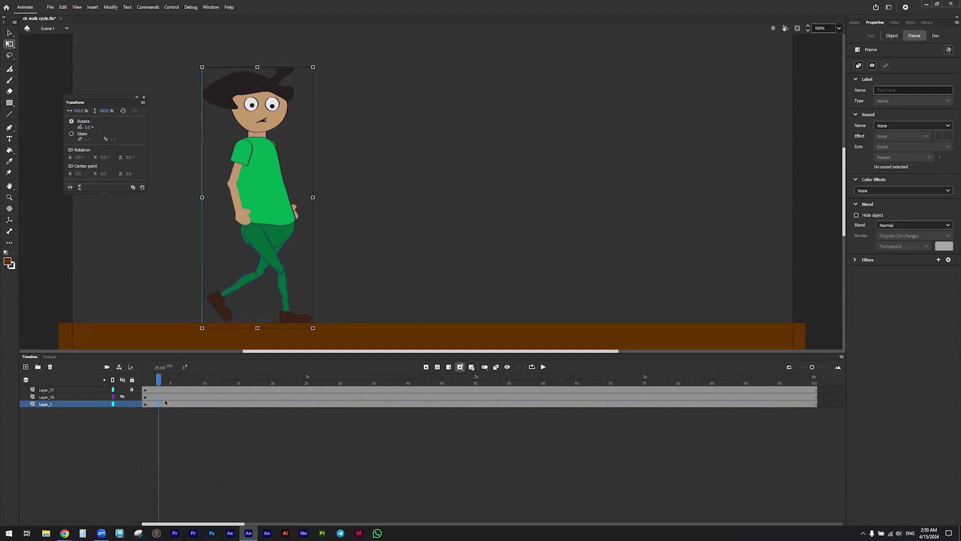
right_click(163, 404)
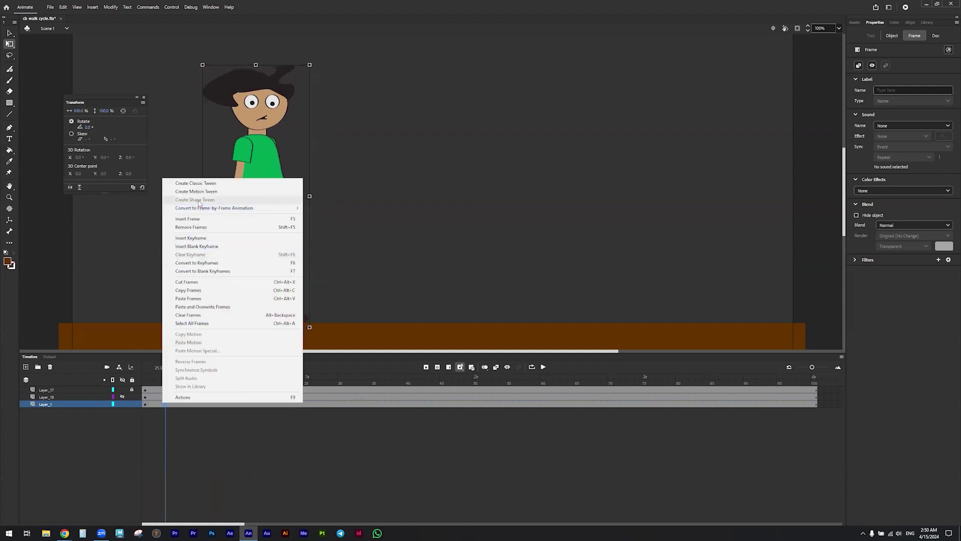
click(202, 183)
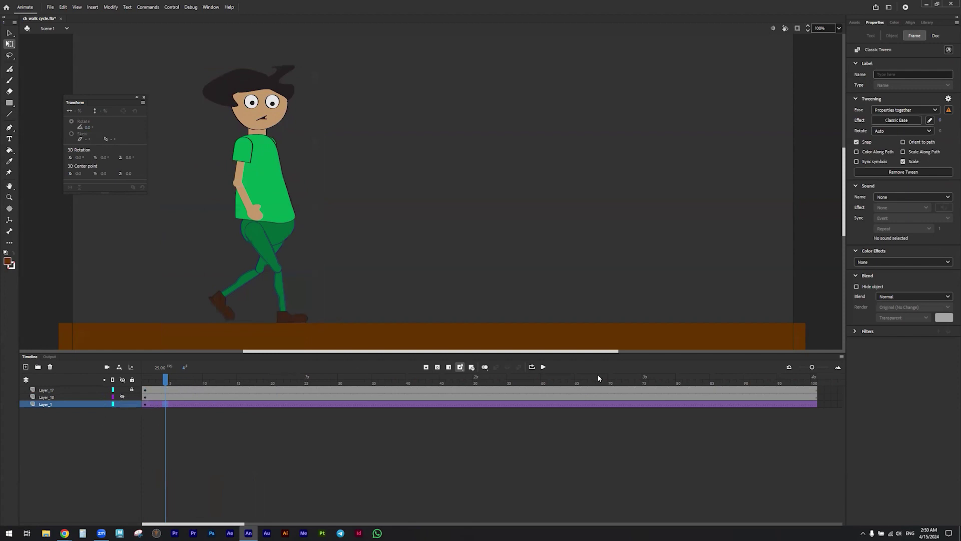
On frame 100, move the character symbol forward along the ground to about X -608 and preview the walk
click(810, 383)
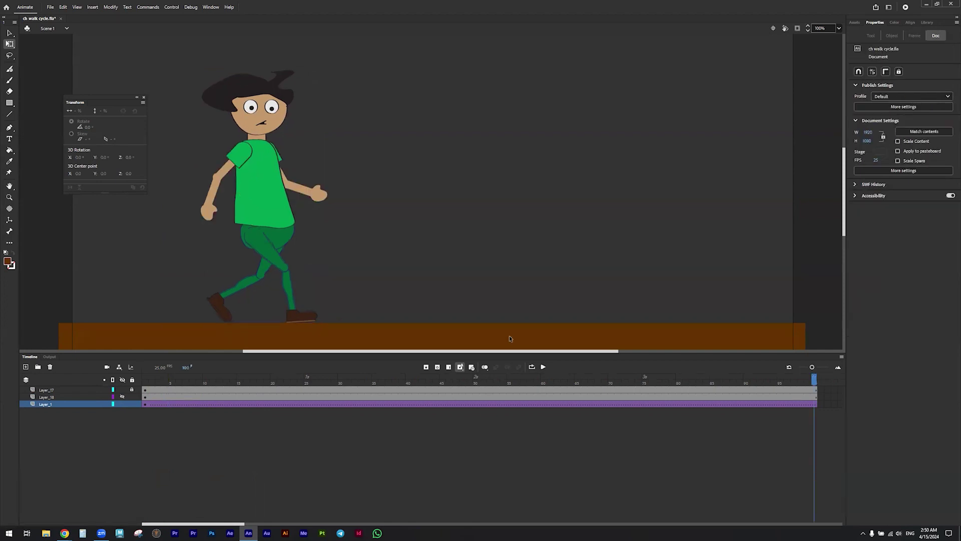
drag(275, 211, 344, 211)
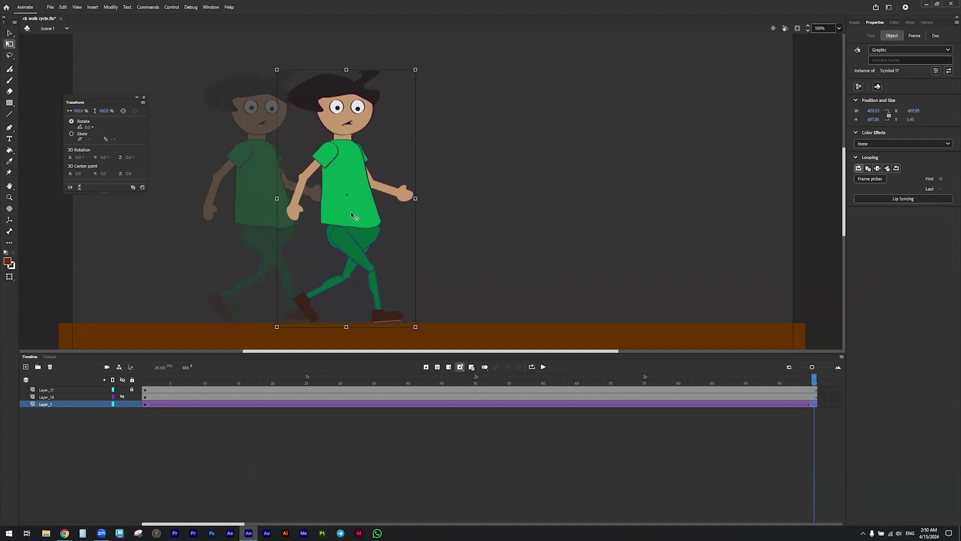
click(544, 367)
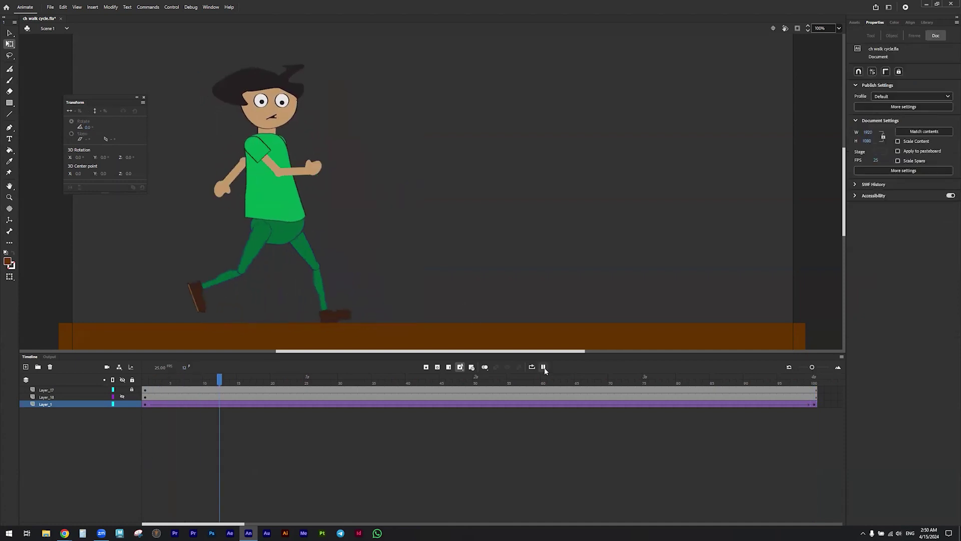
click(544, 367)
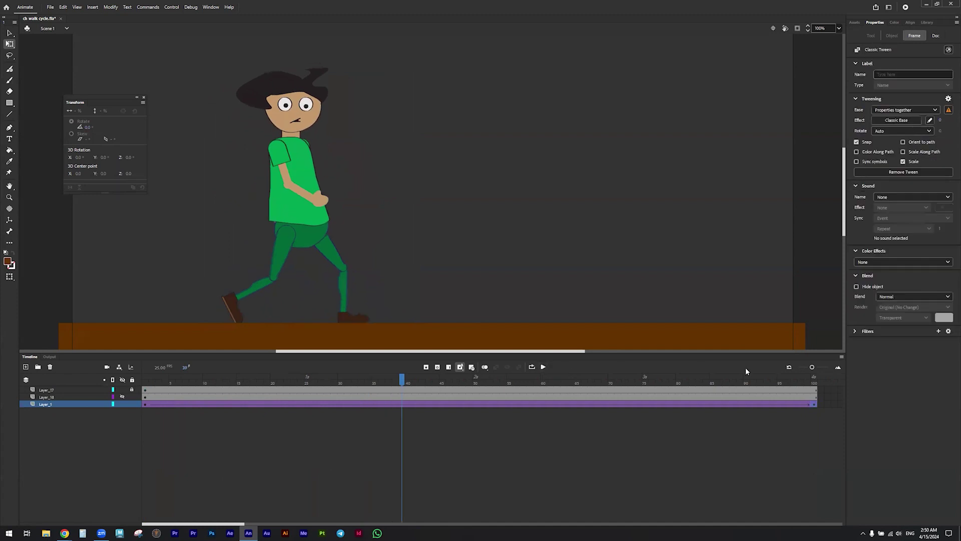
Move the character symbol on frame 100 further forward to about X -404 and play the walk again
click(814, 382)
drag(356, 230, 434, 235)
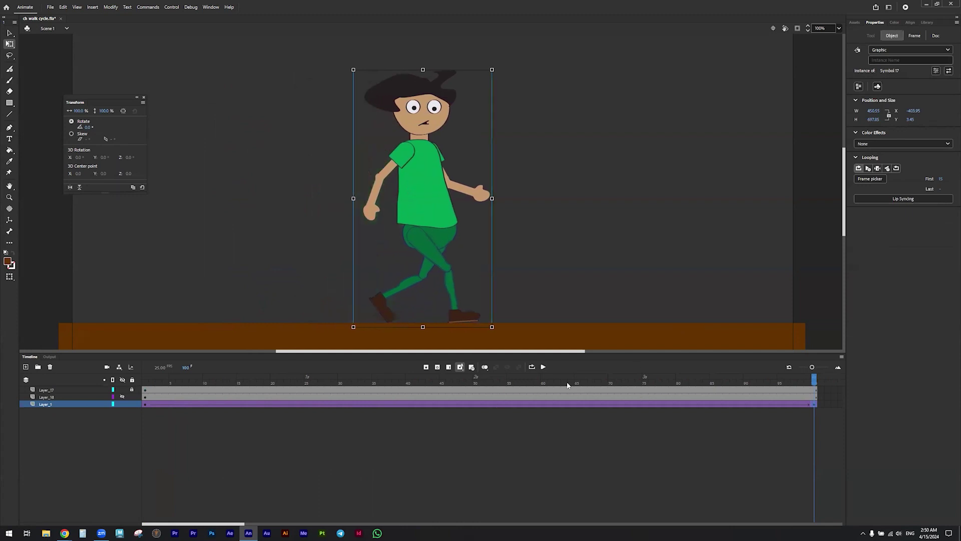
click(544, 366)
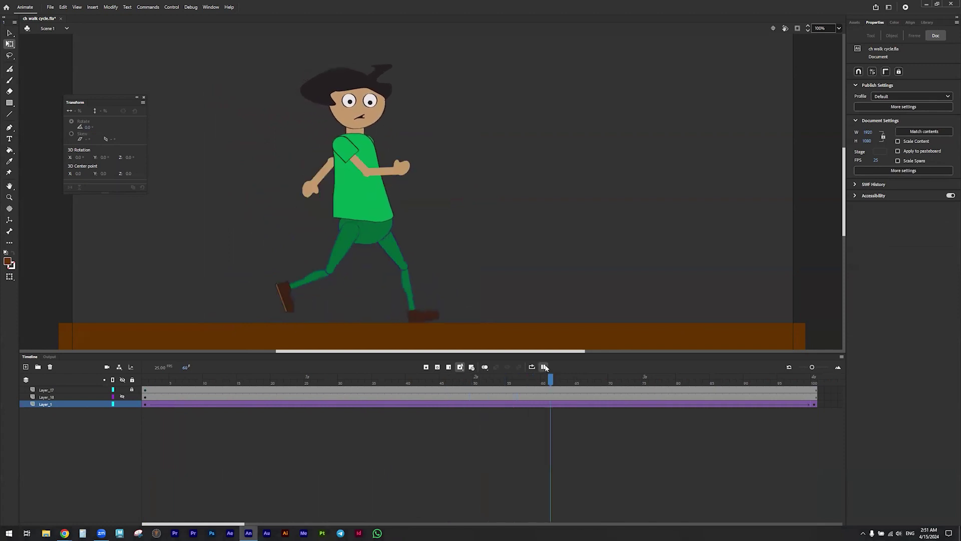
click(544, 367)
Shift the character symbol slightly further forward on frame 100 and play the animation to check for foot sliding
click(813, 383)
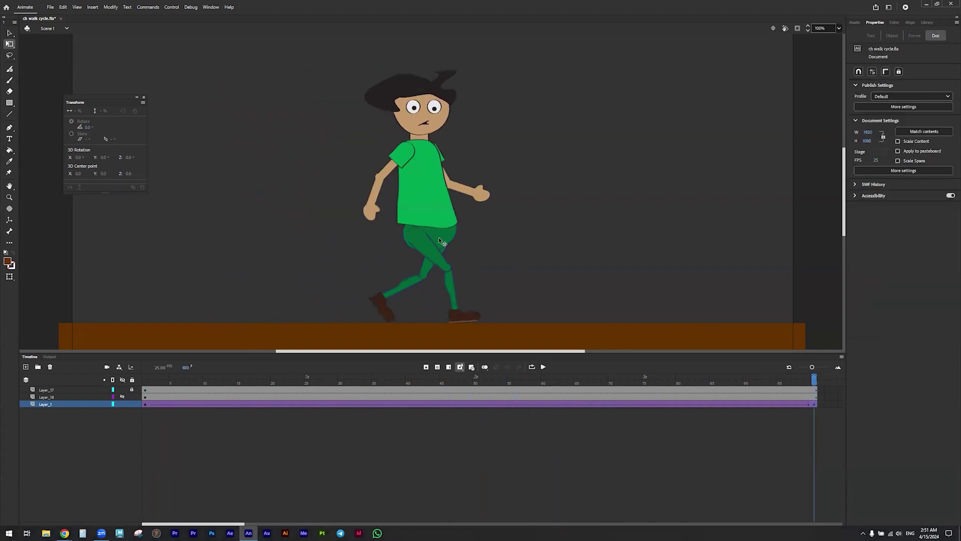
click(460, 241)
drag(460, 240, 476, 239)
click(544, 367)
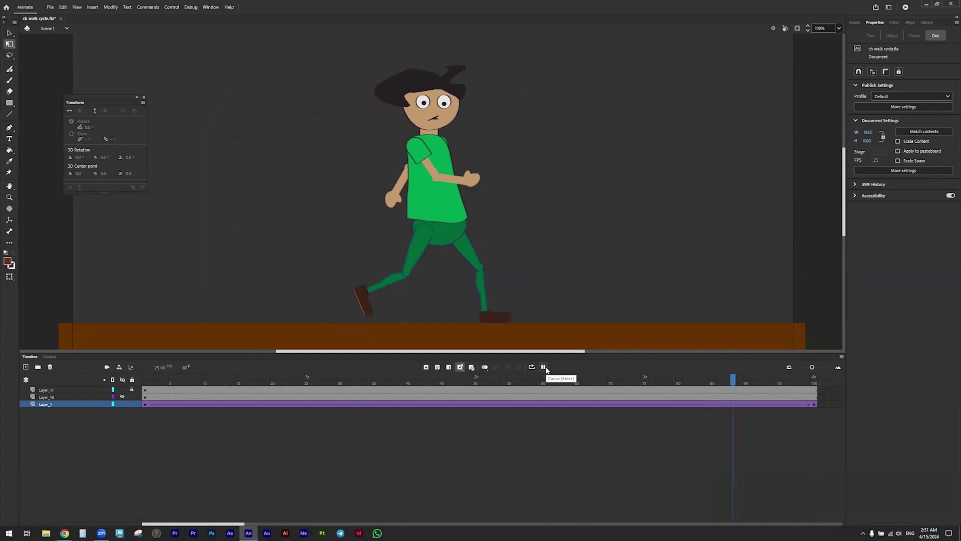
On frame 100, move the character symbol forward along the ground to about X -217 and play the walk
click(544, 367)
click(816, 383)
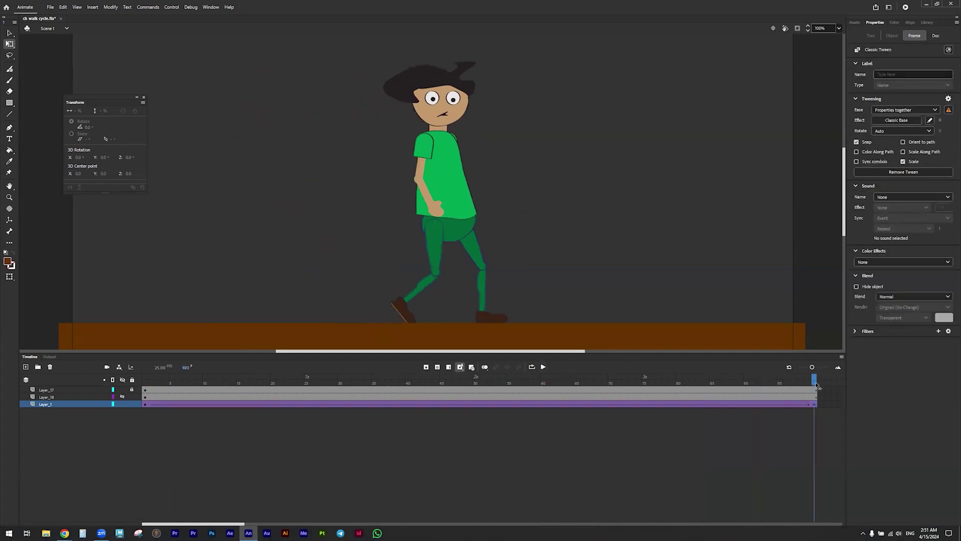
click(486, 237)
drag(486, 236, 511, 241)
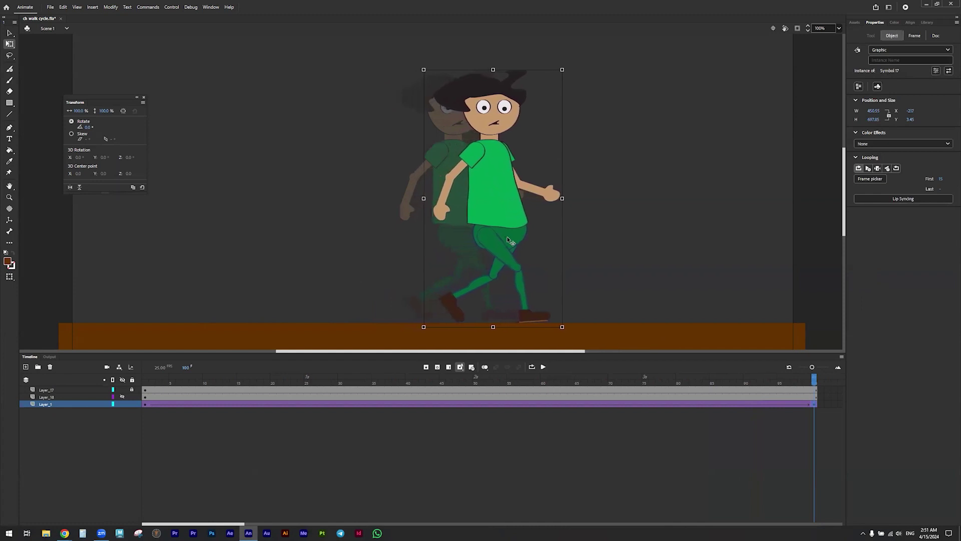
click(545, 367)
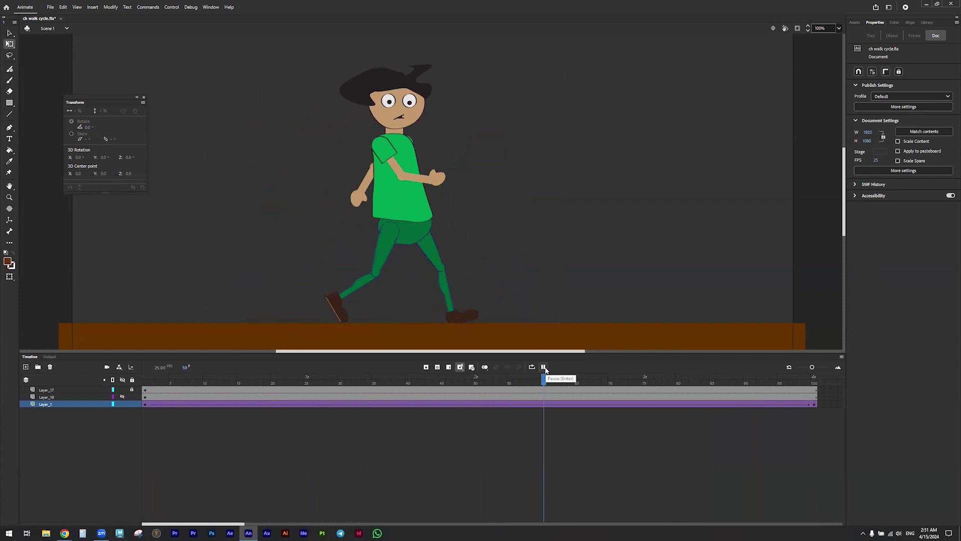
click(544, 367)
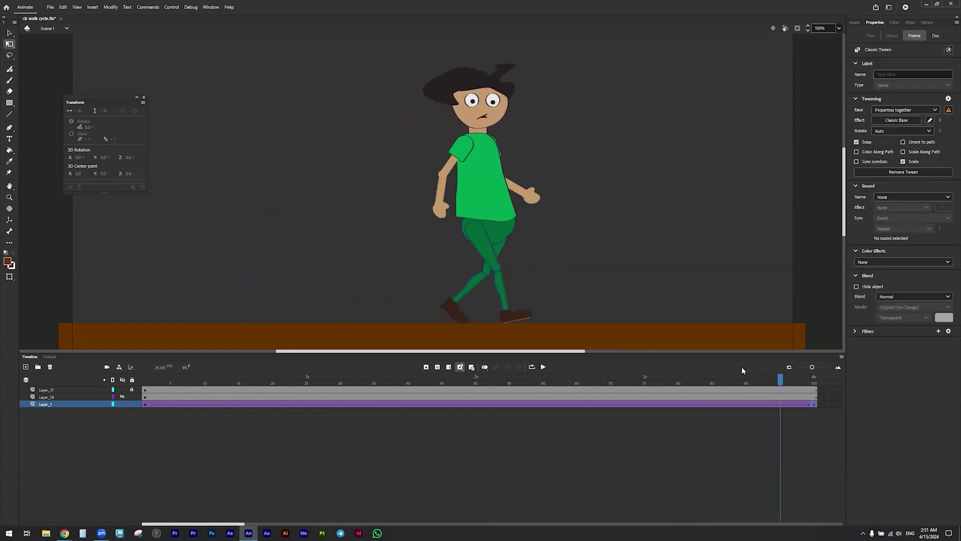
Nudge the character symbol on frame 100 still further forward along the ground and replay the animation to check the feet
click(815, 386)
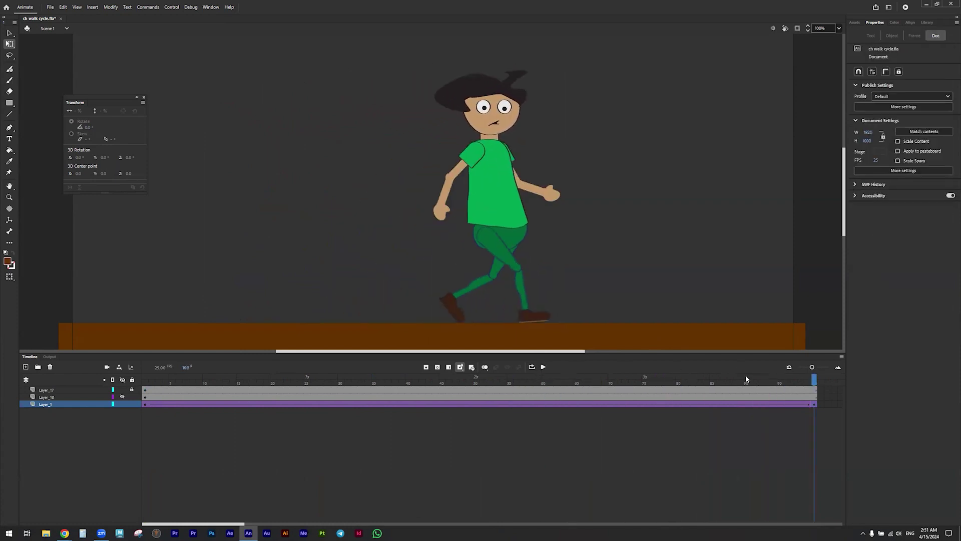
click(519, 228)
drag(518, 226, 542, 242)
click(543, 367)
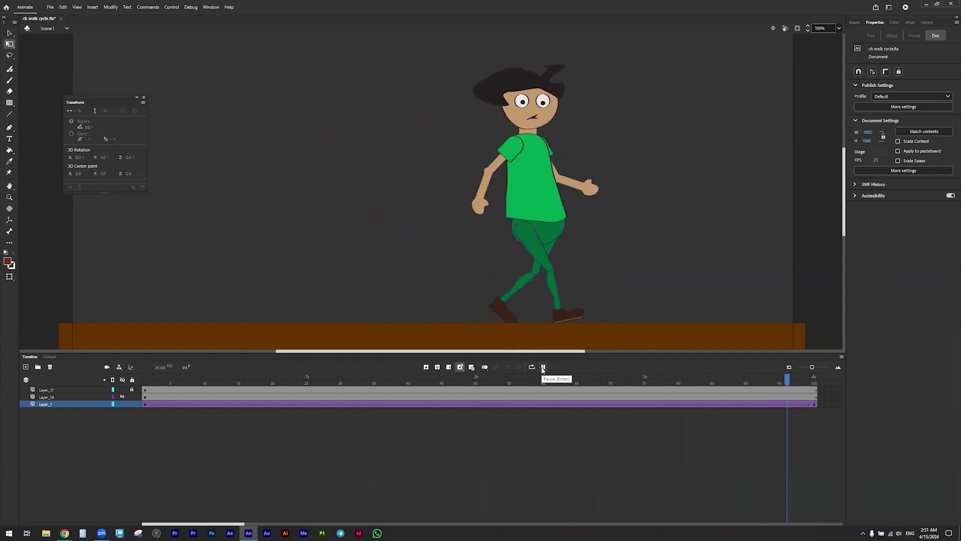
click(543, 368)
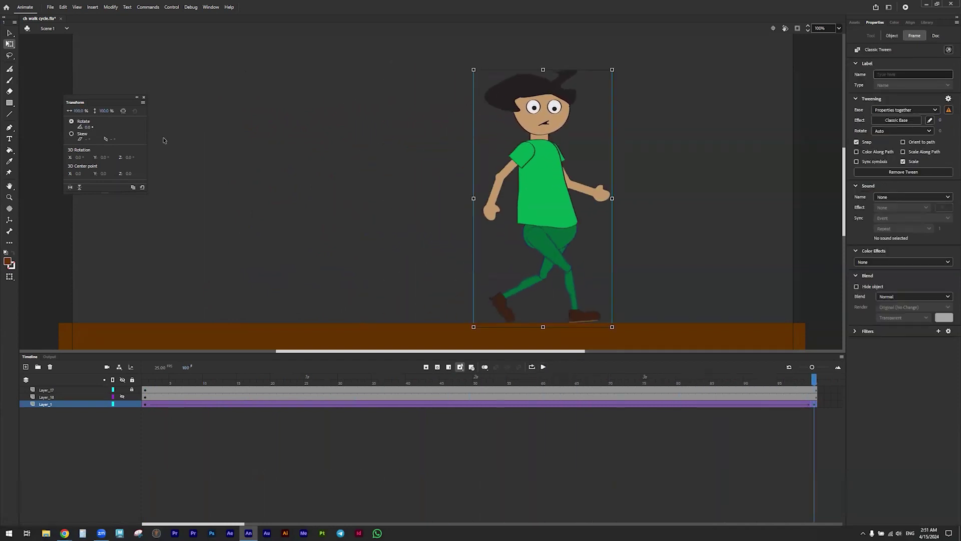
Review the walk by scrubbing back toward the start, first inside the character symbol and then on the Scene 1 timeline
click(652, 195)
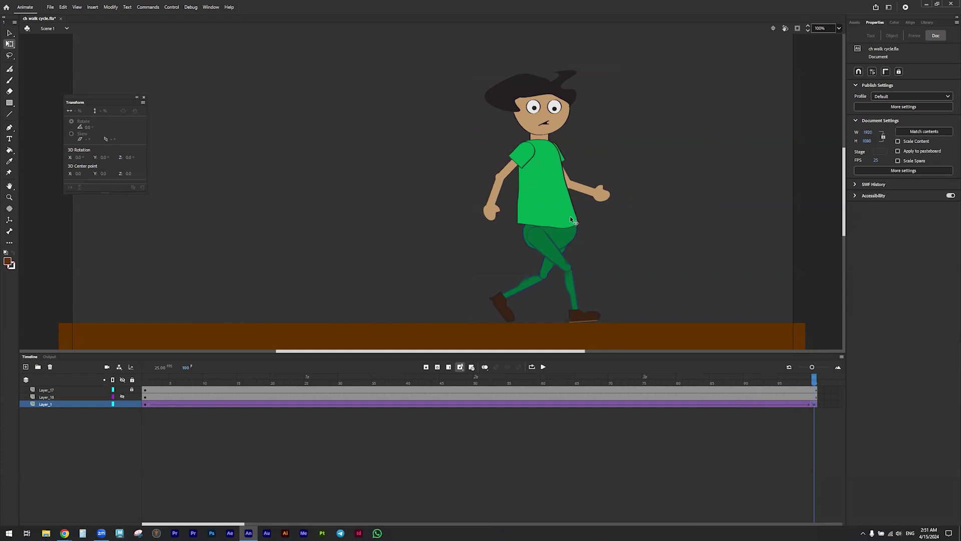
double_click(551, 196)
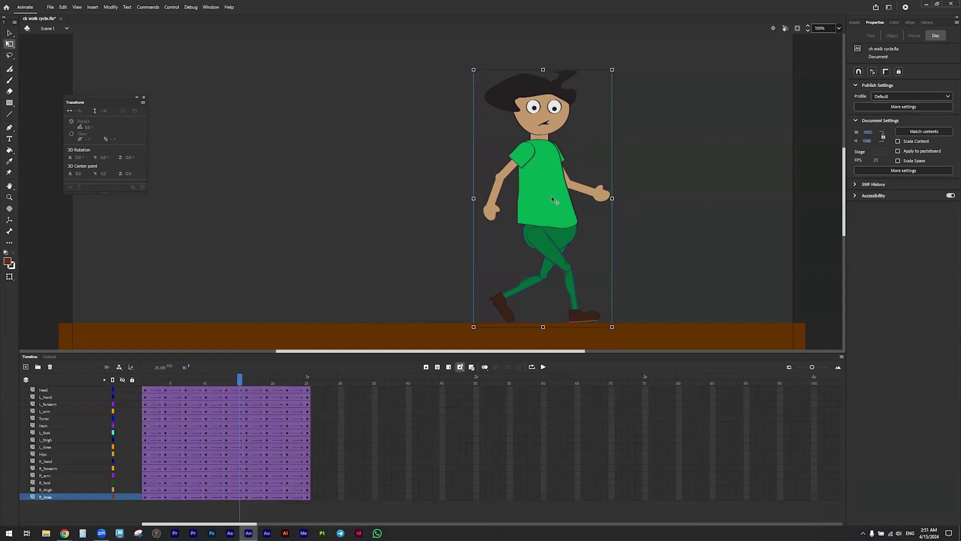
drag(242, 380, 152, 383)
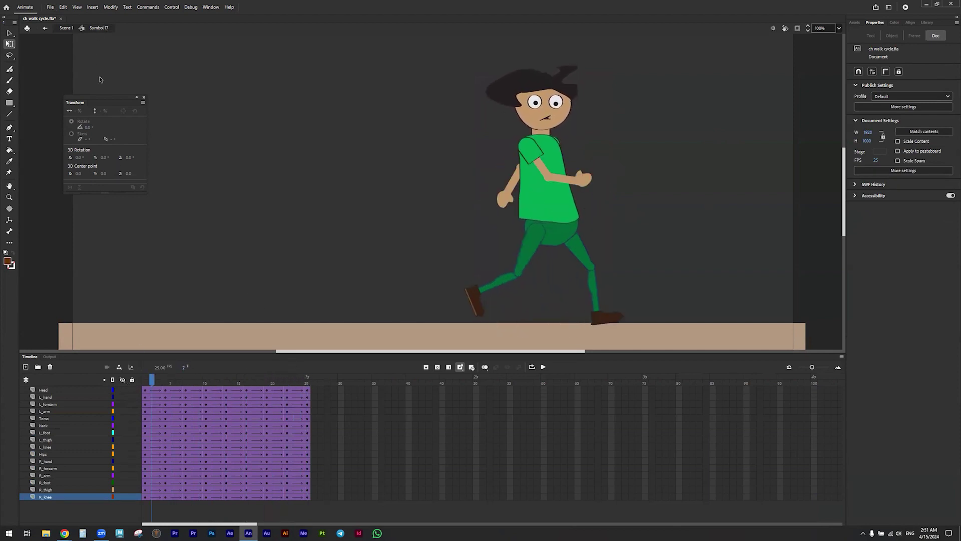
click(66, 28)
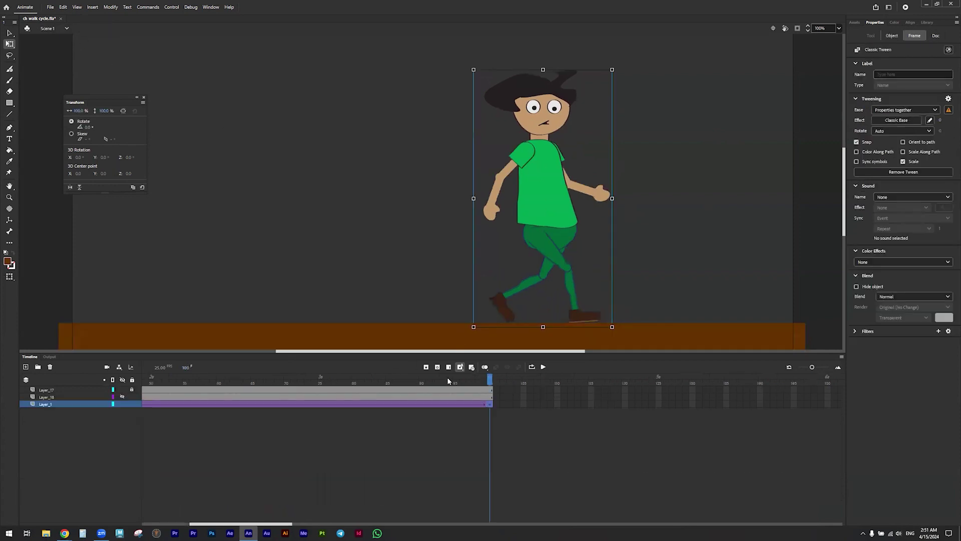
drag(456, 377, 71, 373)
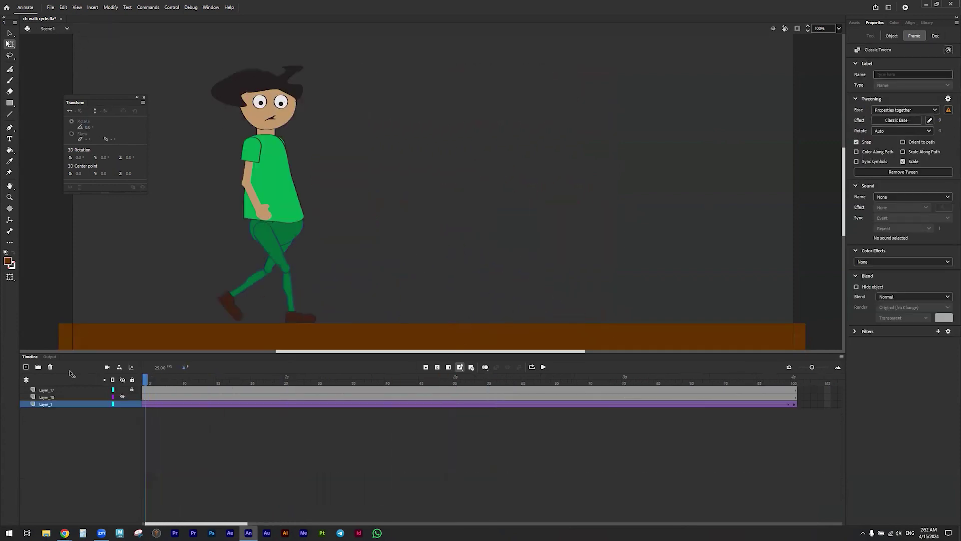
drag(146, 380, 124, 361)
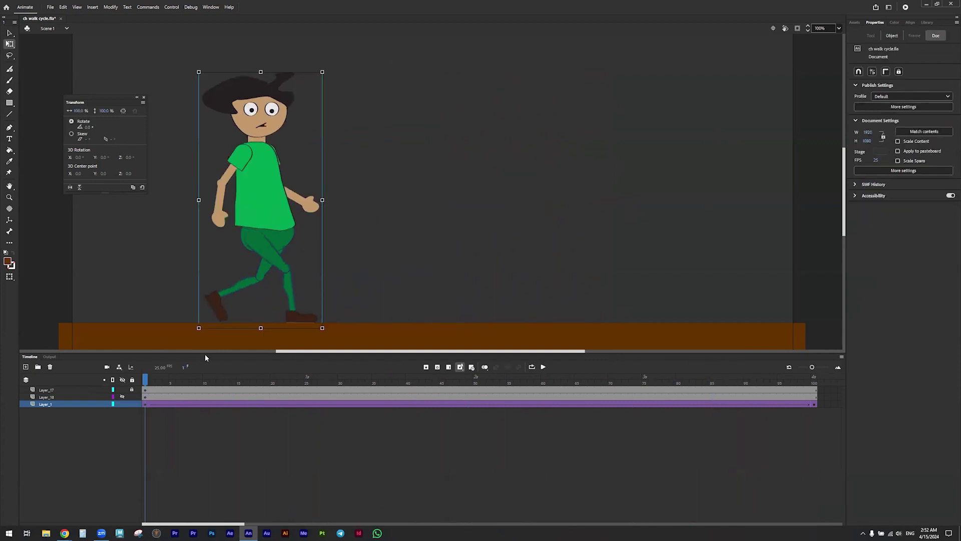